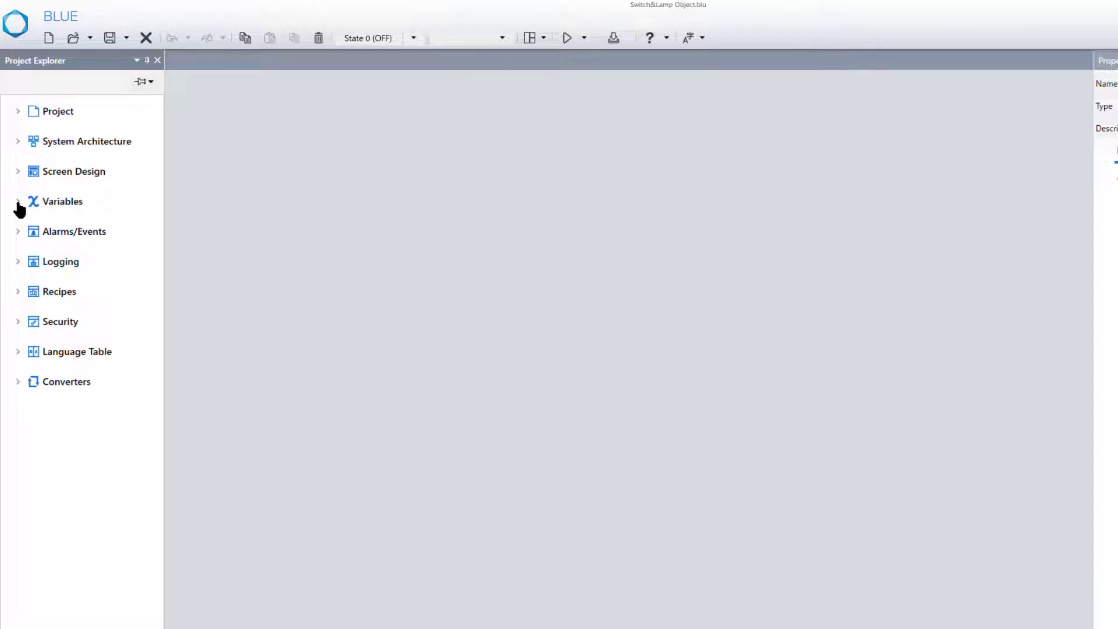
Add a new BOOL variable to the project's list of all variables
{"action": "left_click", "coordinate": [18, 202]}
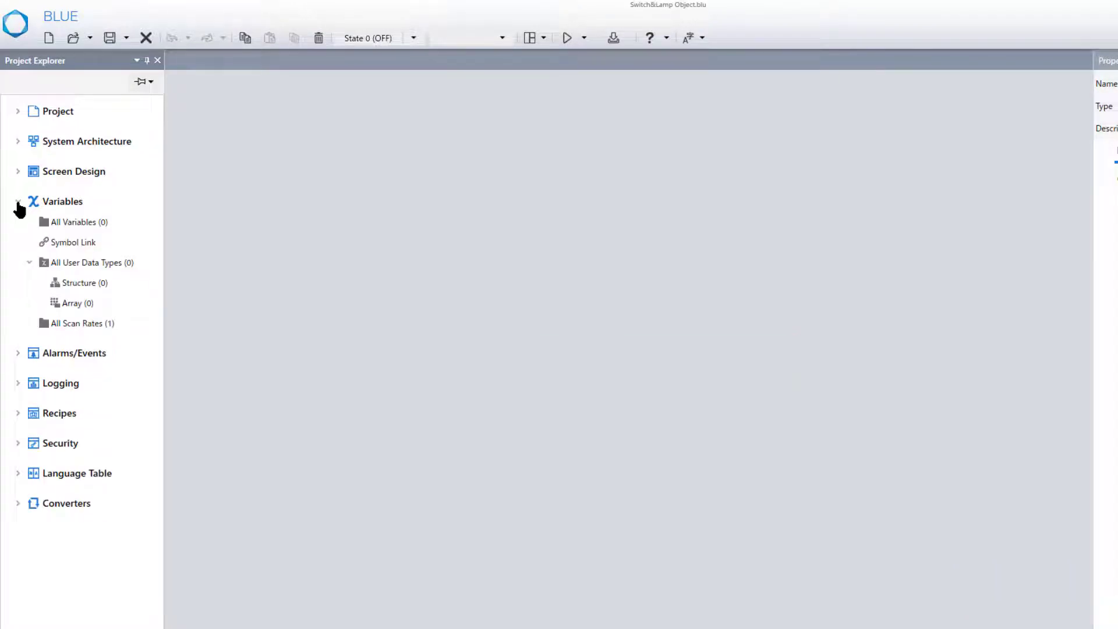
{"action": "left_click", "coordinate": [95, 227]}
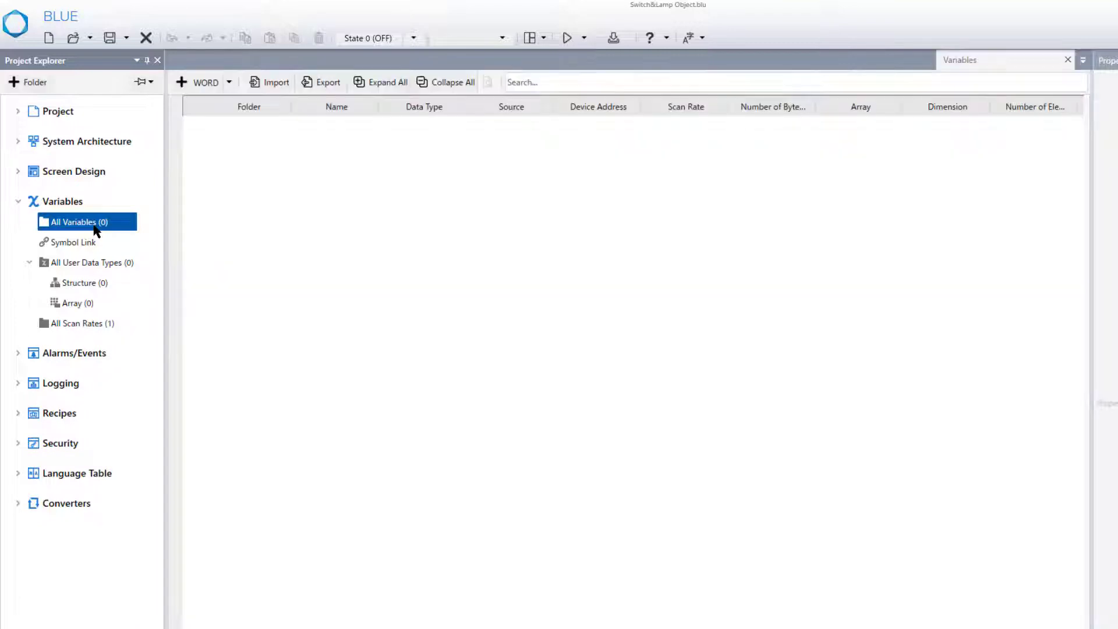
{"action": "left_click", "coordinate": [232, 86]}
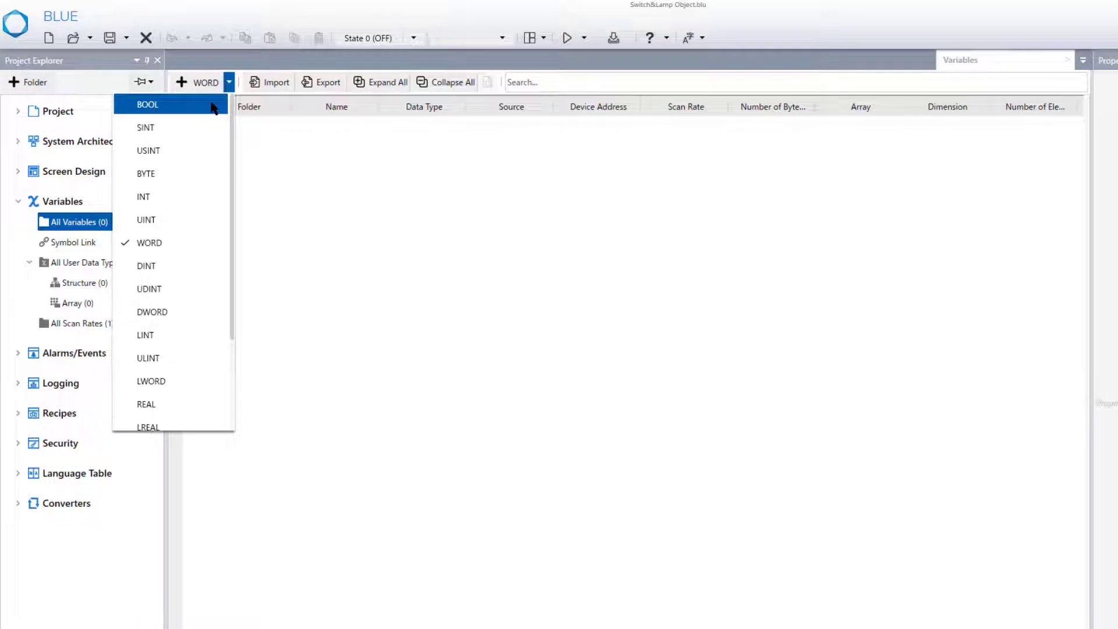
{"action": "left_click", "coordinate": [212, 106]}
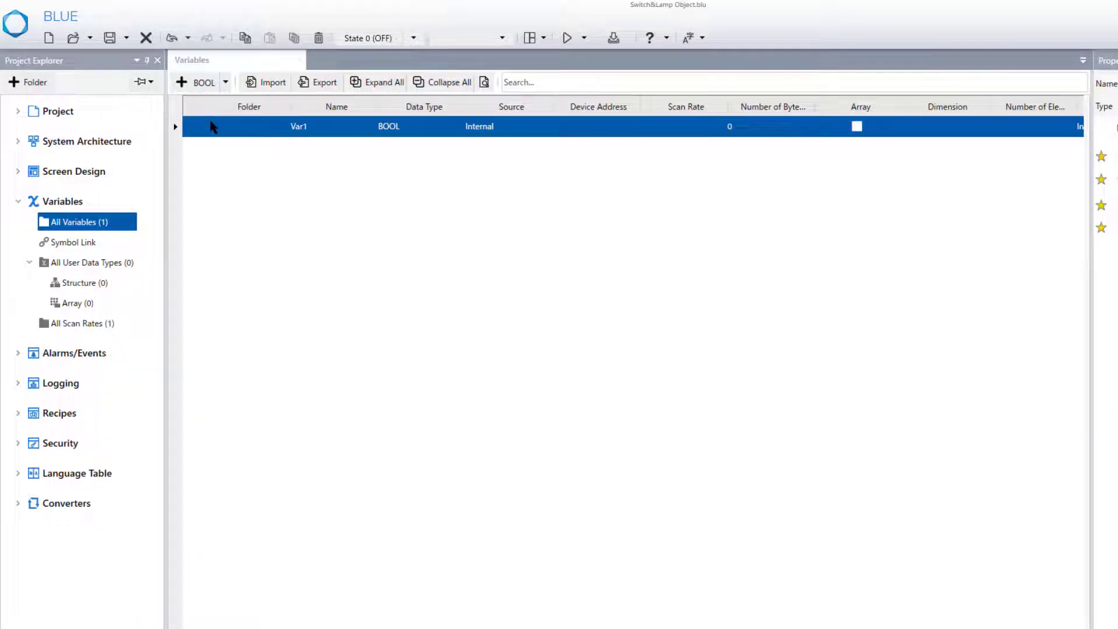
Rename the new BOOL variable to Switch1
{"action": "left_click", "coordinate": [932, 77]}
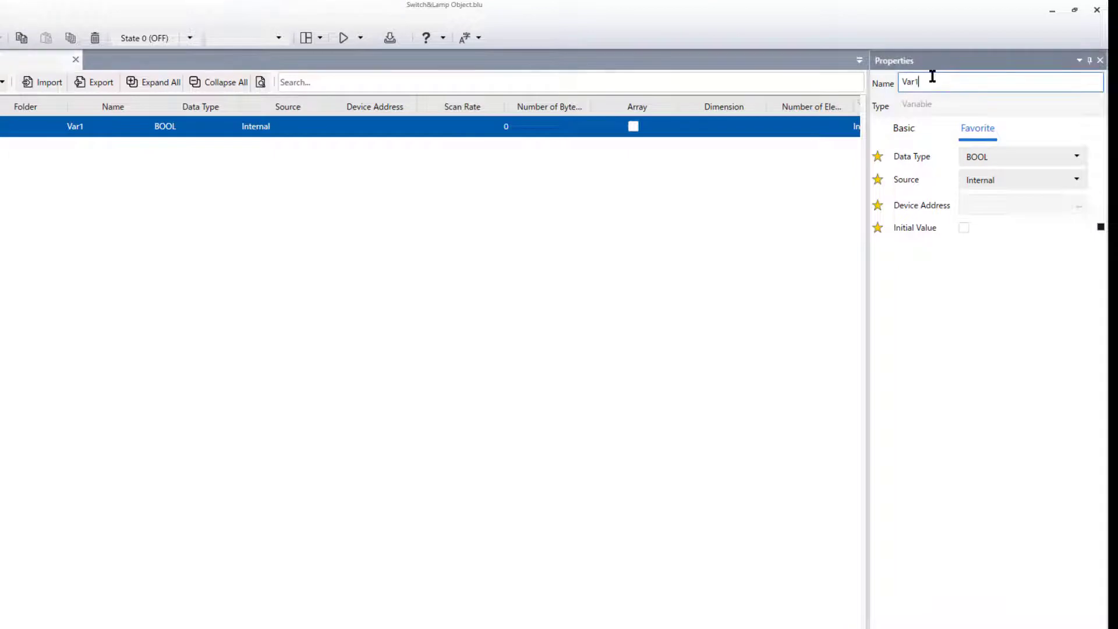
{"action": "double_click", "coordinate": [932, 77]}
{"action": "type", "text": "Swit"}
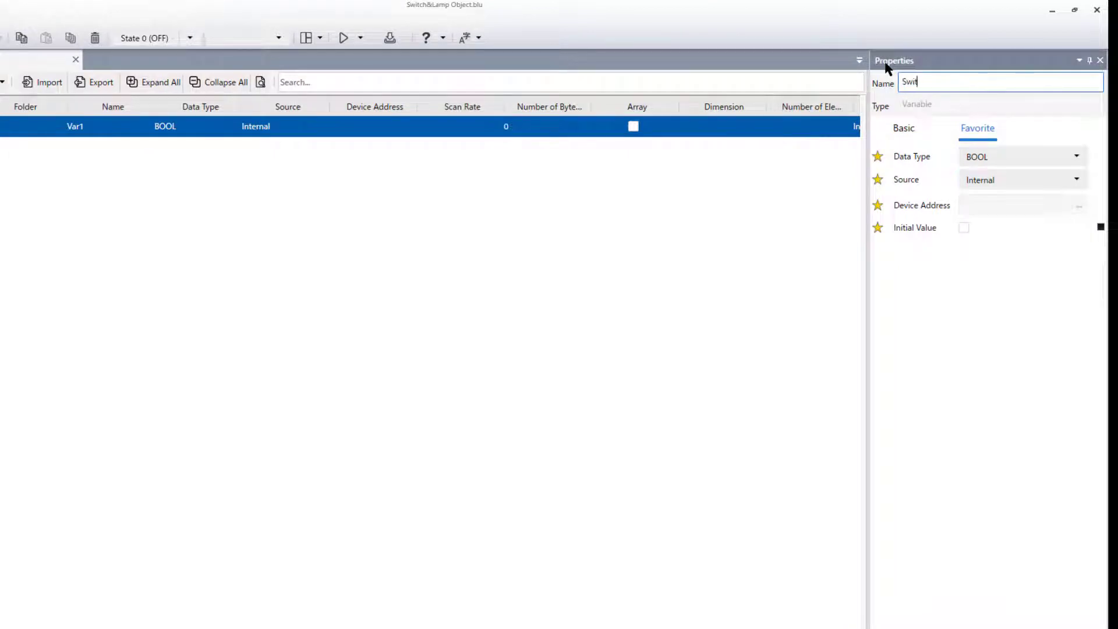
{"action": "type", "text": "ch1"}
{"action": "key", "text": "Return"}
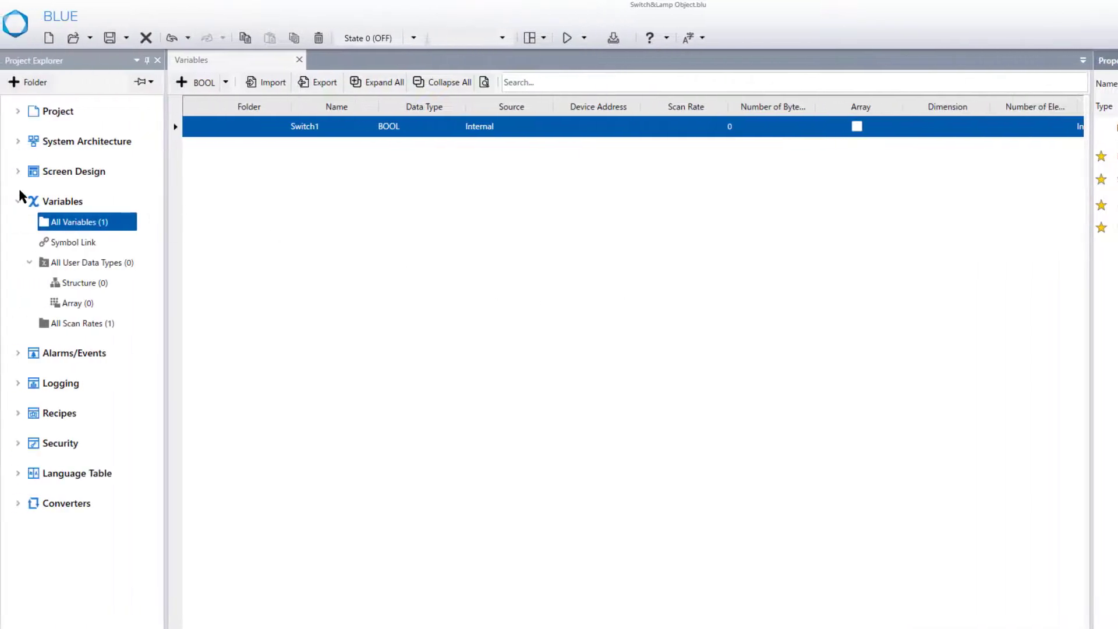
Open the Content1 screen and place a Switch part in the grid cell of the second row and second column
{"action": "left_click", "coordinate": [18, 172]}
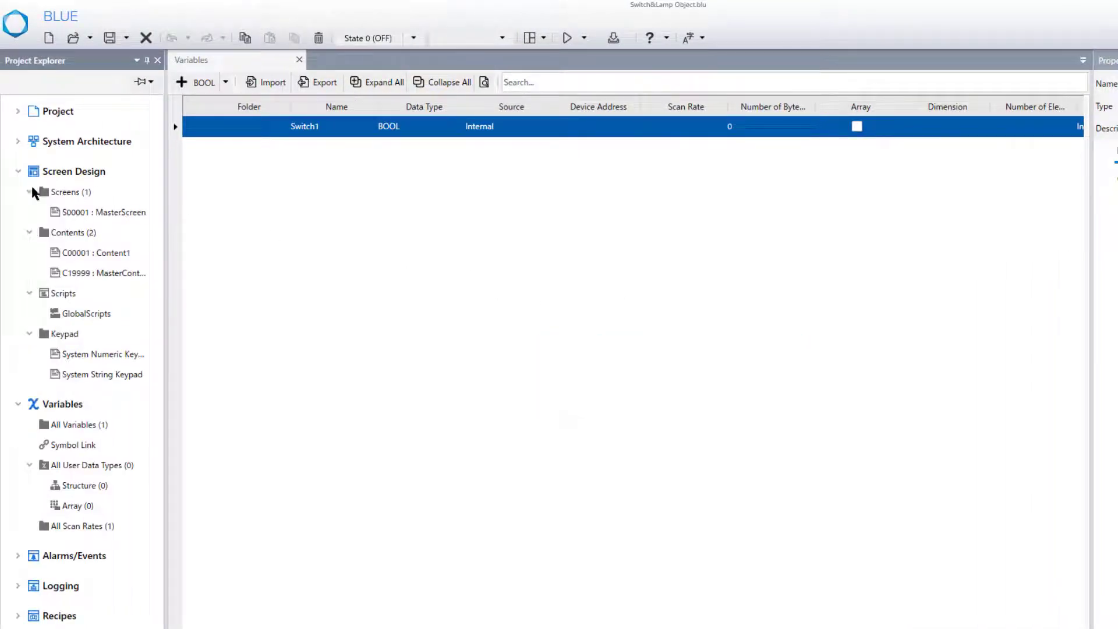
{"action": "double_click", "coordinate": [133, 254]}
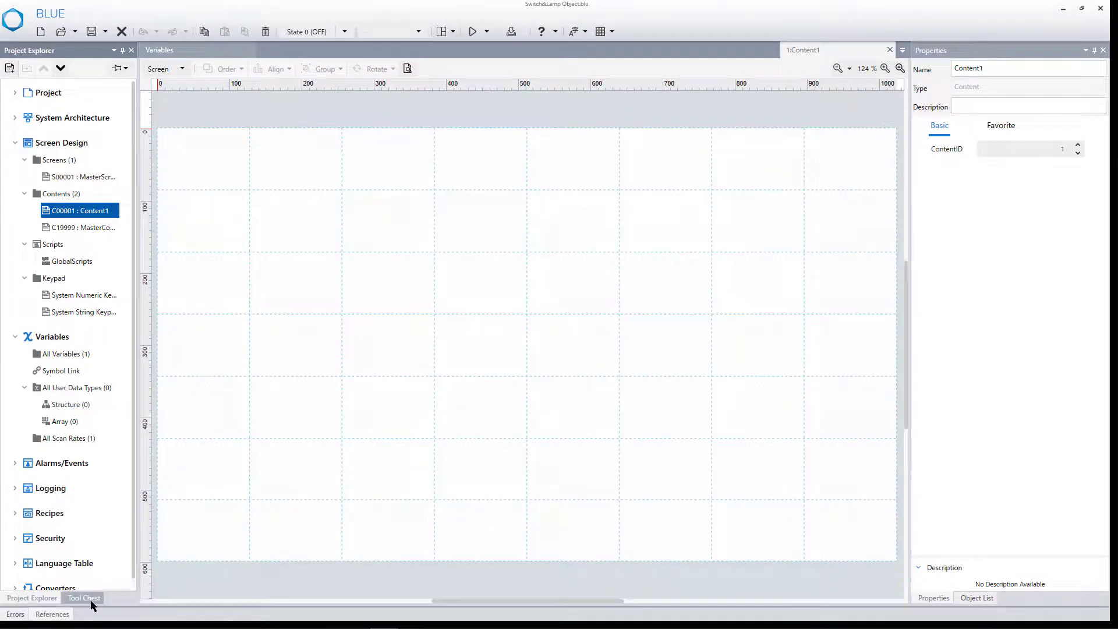
{"action": "left_click", "coordinate": [85, 598]}
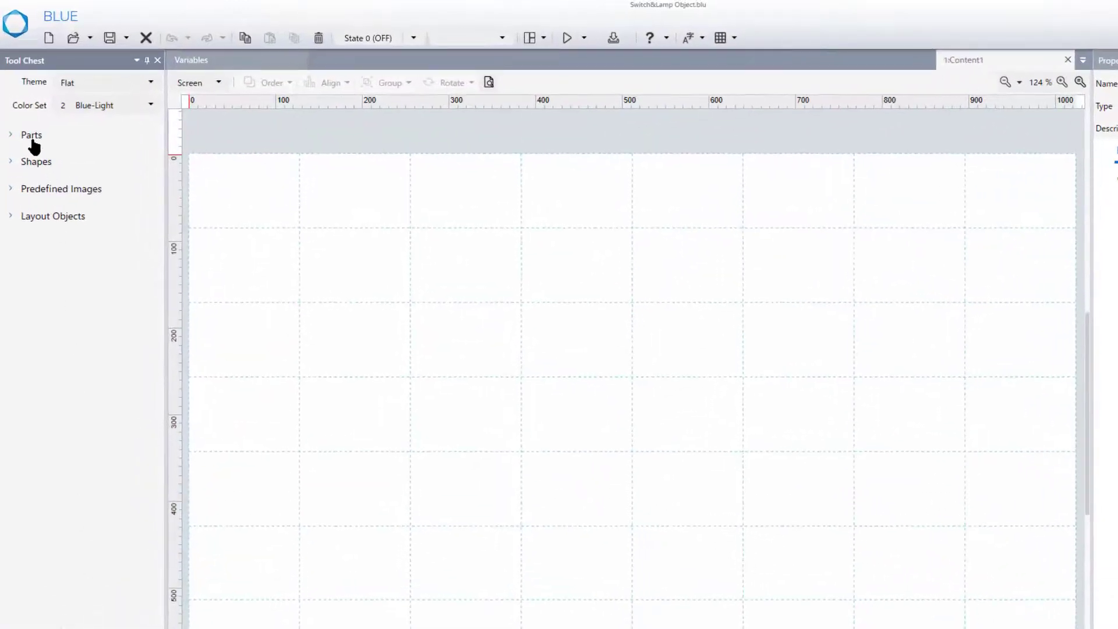
{"action": "left_click", "coordinate": [32, 137]}
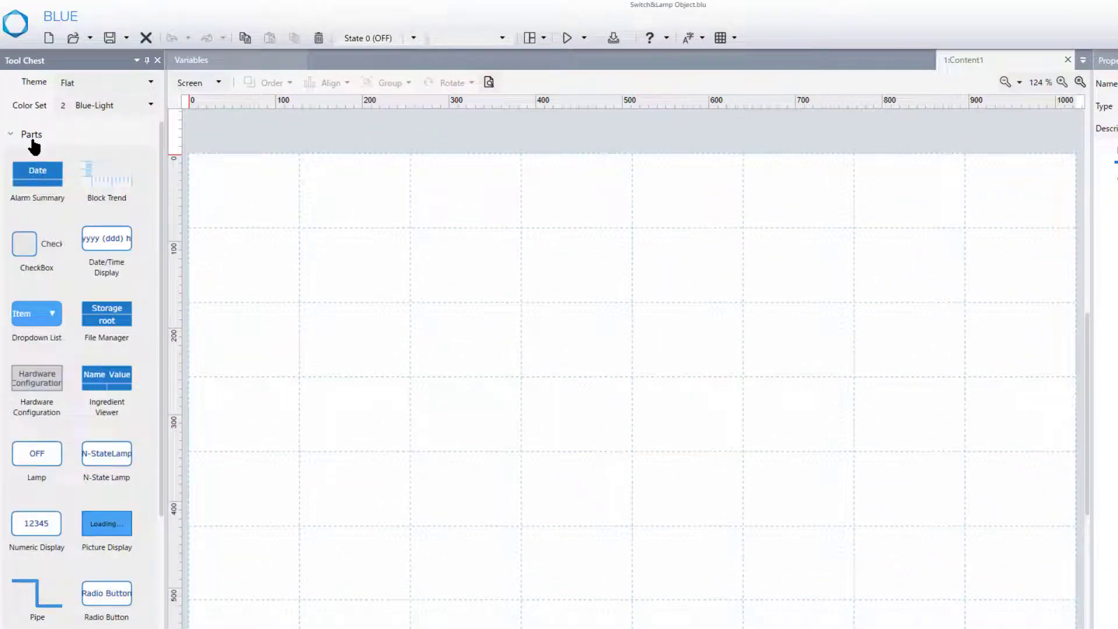
{"action": "left_click_drag", "start_coordinate": [160, 155], "coordinate": [124, 407]}
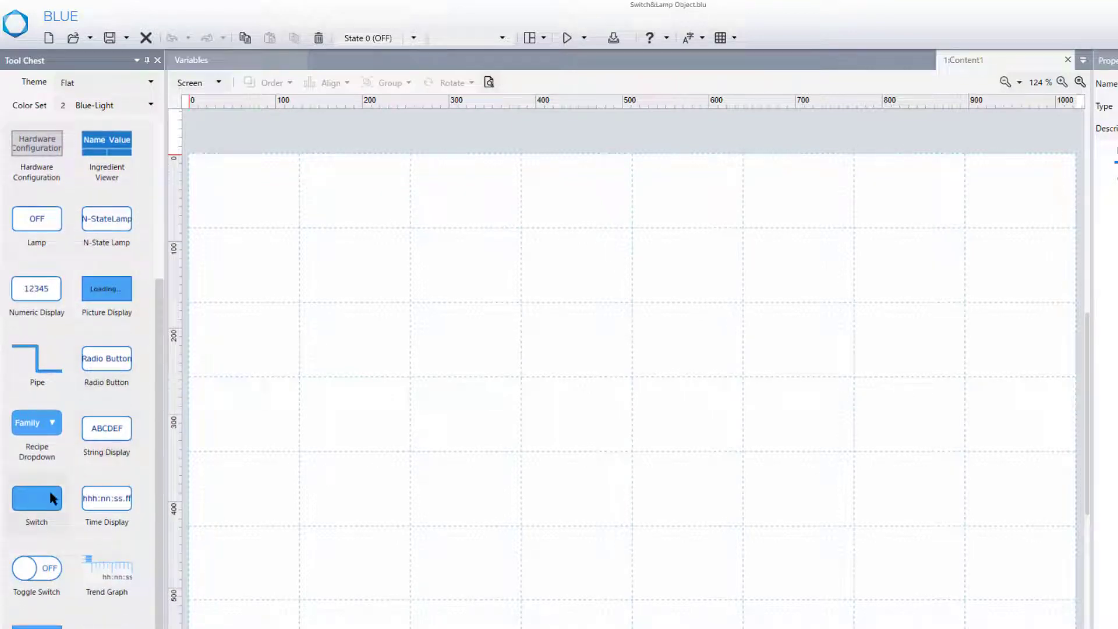
{"action": "left_click_drag", "start_coordinate": [50, 493], "coordinate": [340, 274]}
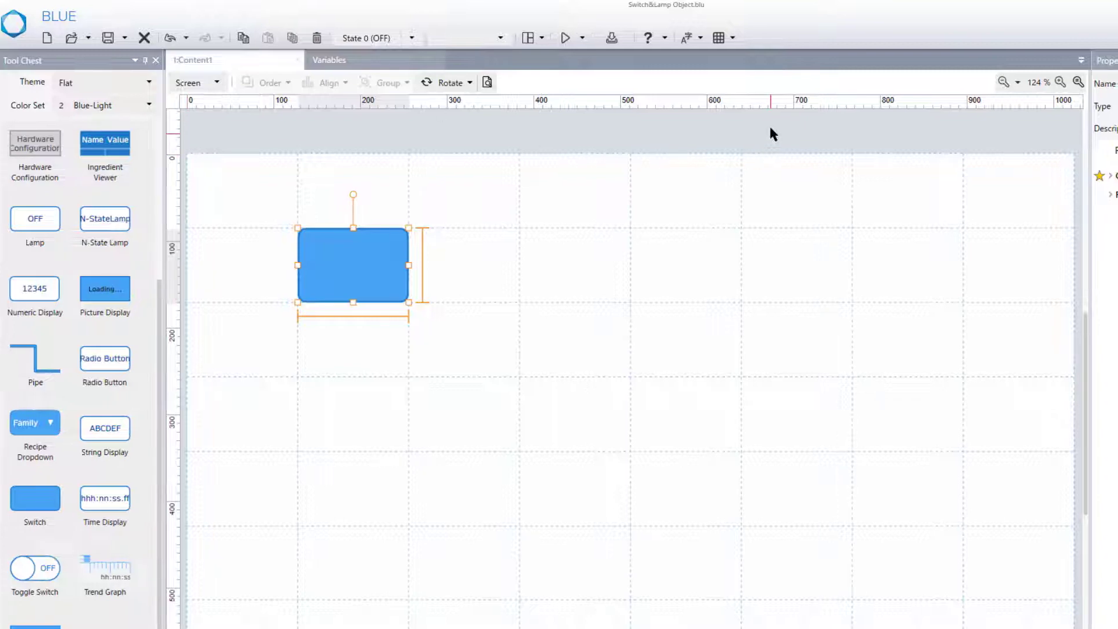
Set the switch's touch operation to type Bit with the Momentary ON operation
{"action": "left_click", "coordinate": [927, 155]}
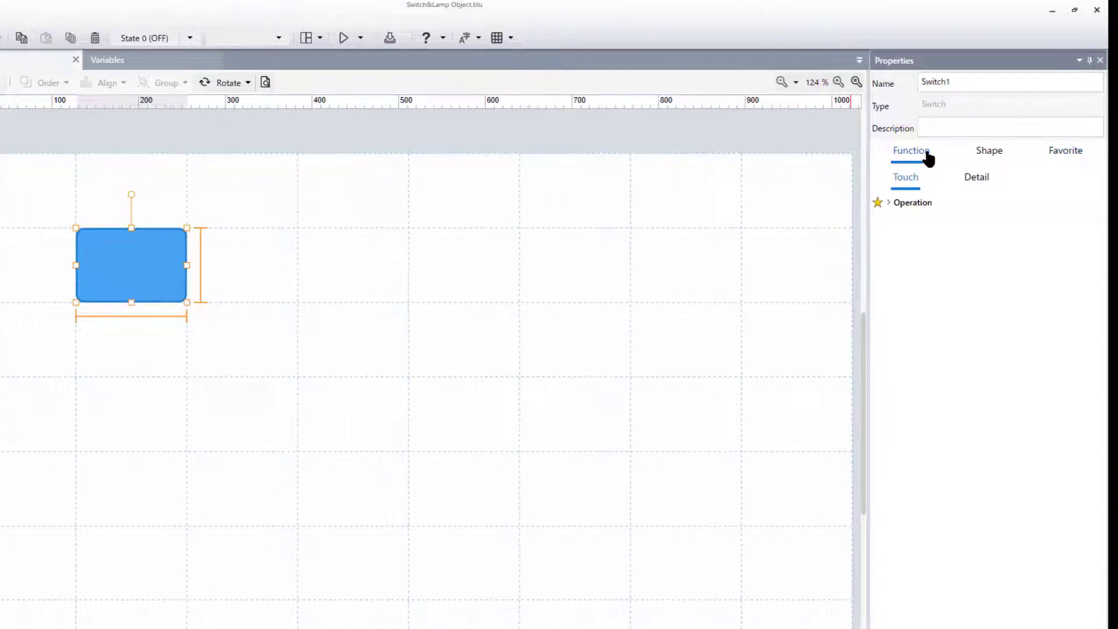
{"action": "left_click", "coordinate": [891, 204]}
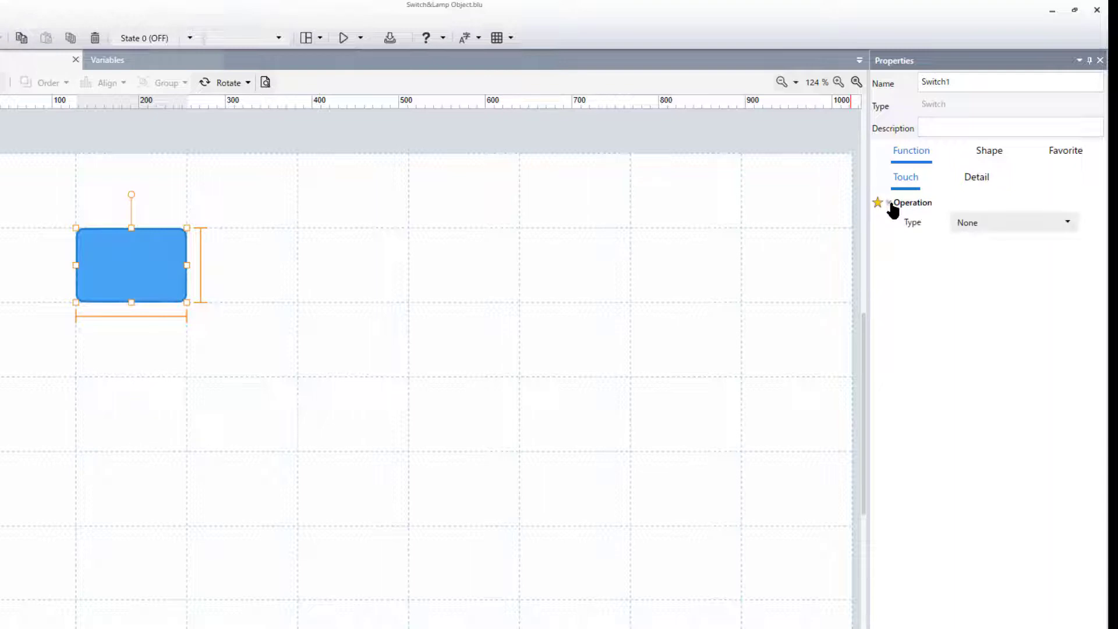
{"action": "left_click", "coordinate": [1000, 225]}
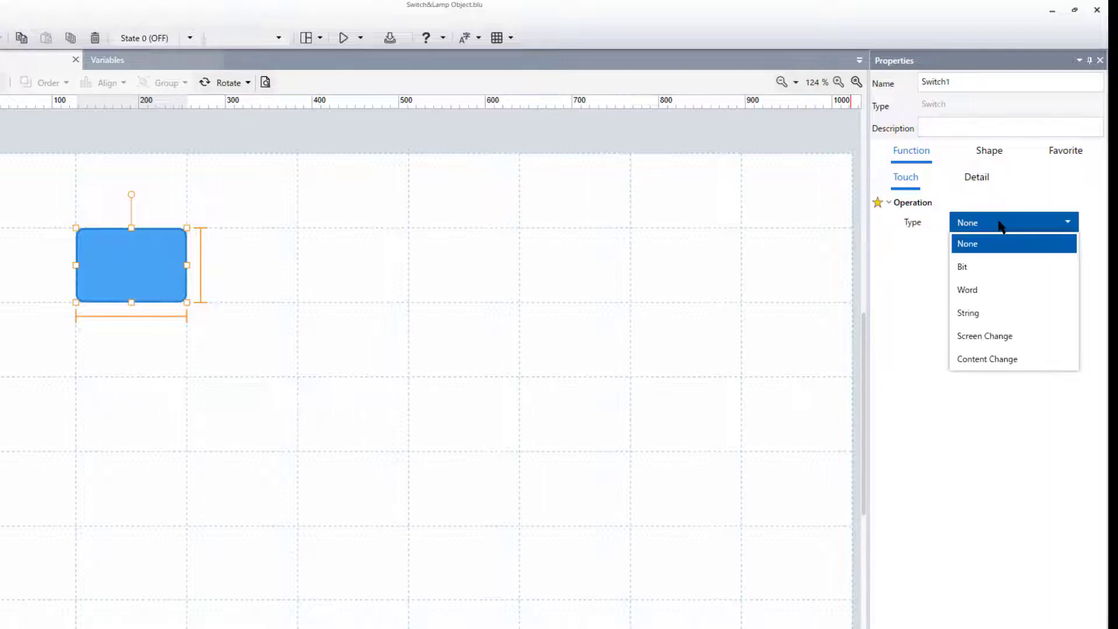
{"action": "left_click", "coordinate": [1002, 269]}
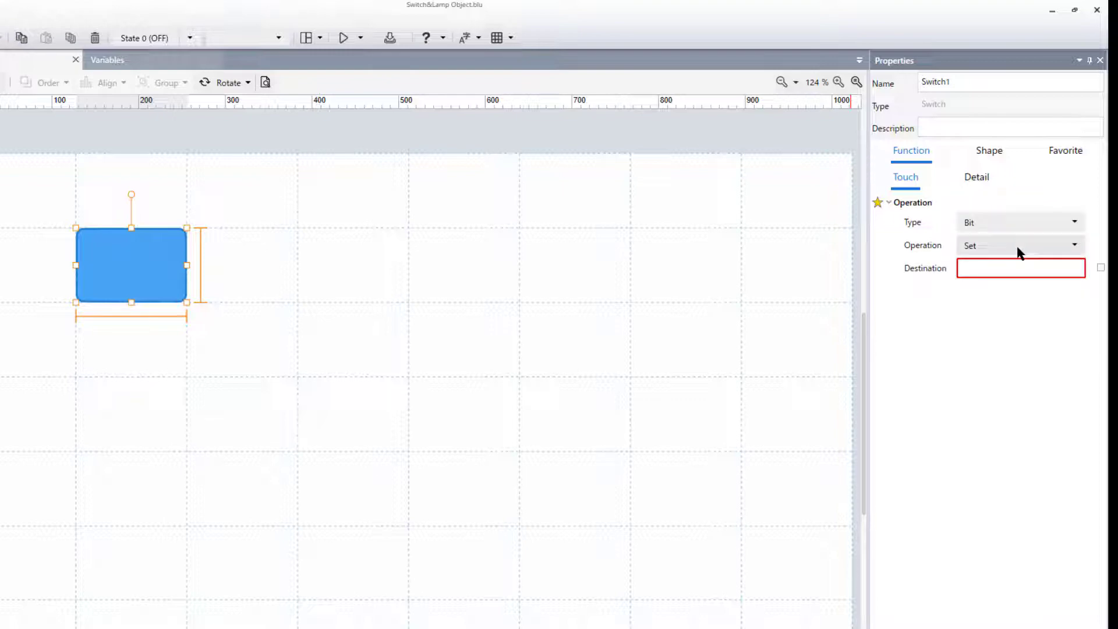
{"action": "left_click", "coordinate": [1018, 250]}
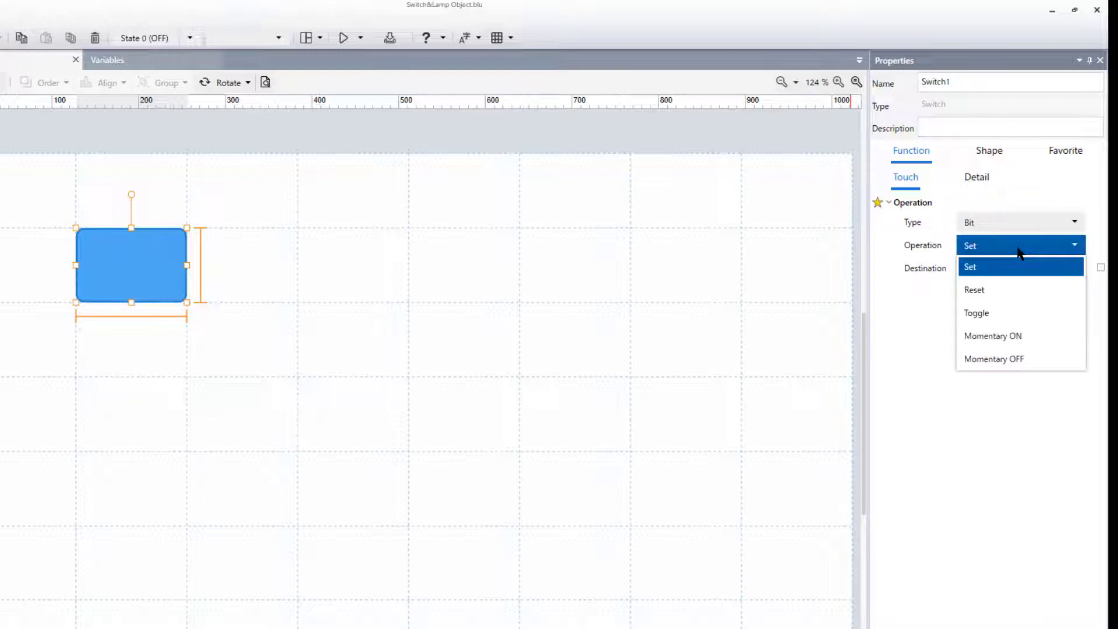
{"action": "left_click", "coordinate": [1028, 341]}
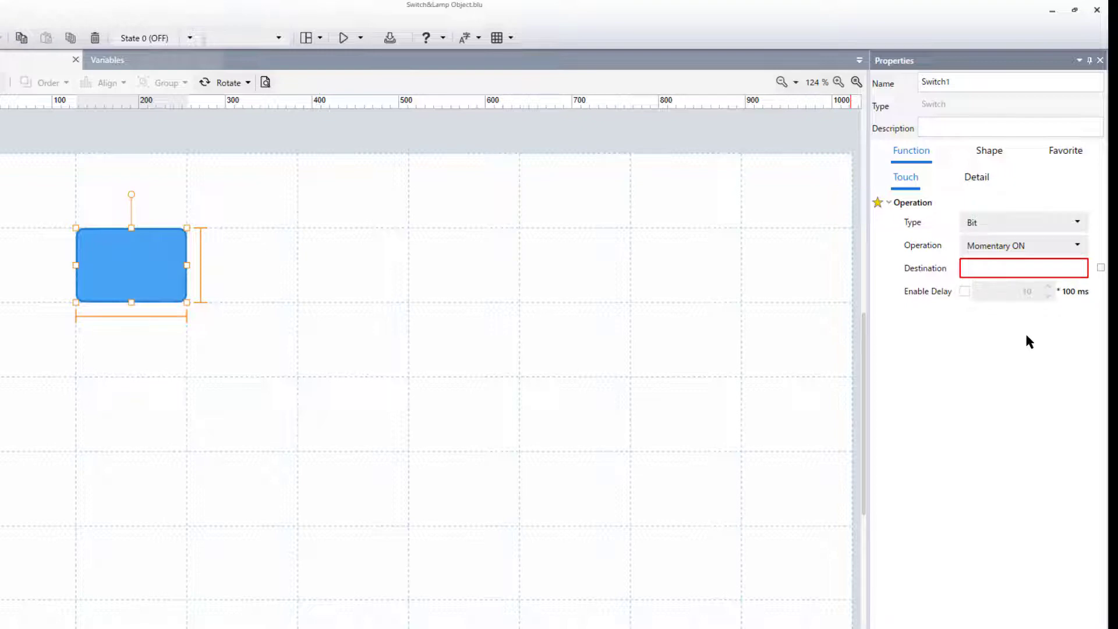
Assign the Switch1 variable as the destination of the switch's bit operation
{"action": "left_click", "coordinate": [1100, 269]}
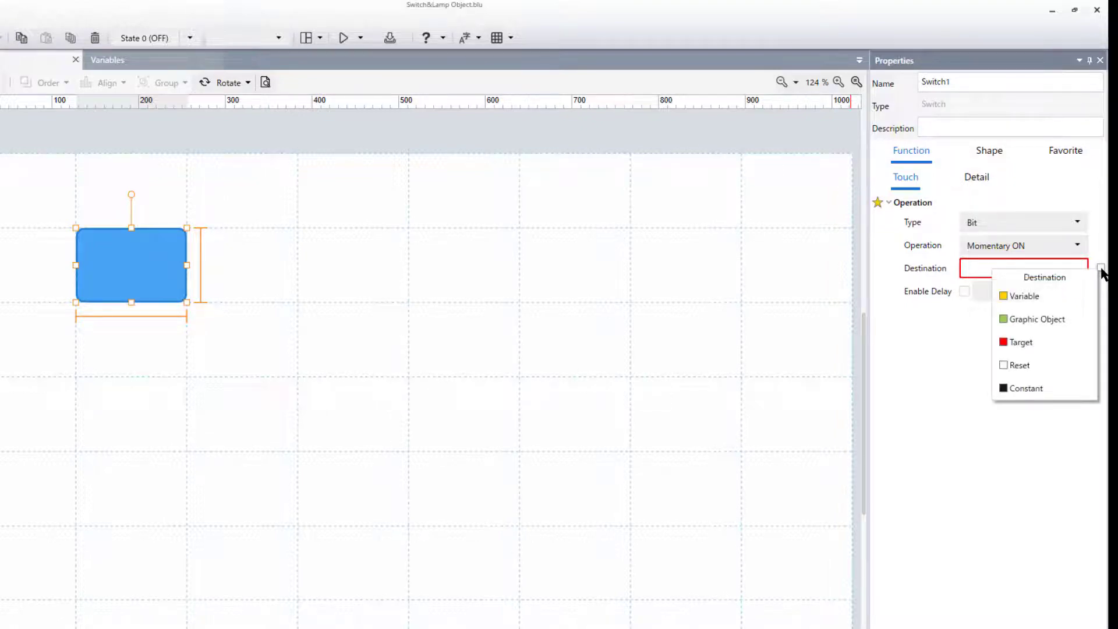
{"action": "left_click", "coordinate": [1061, 295]}
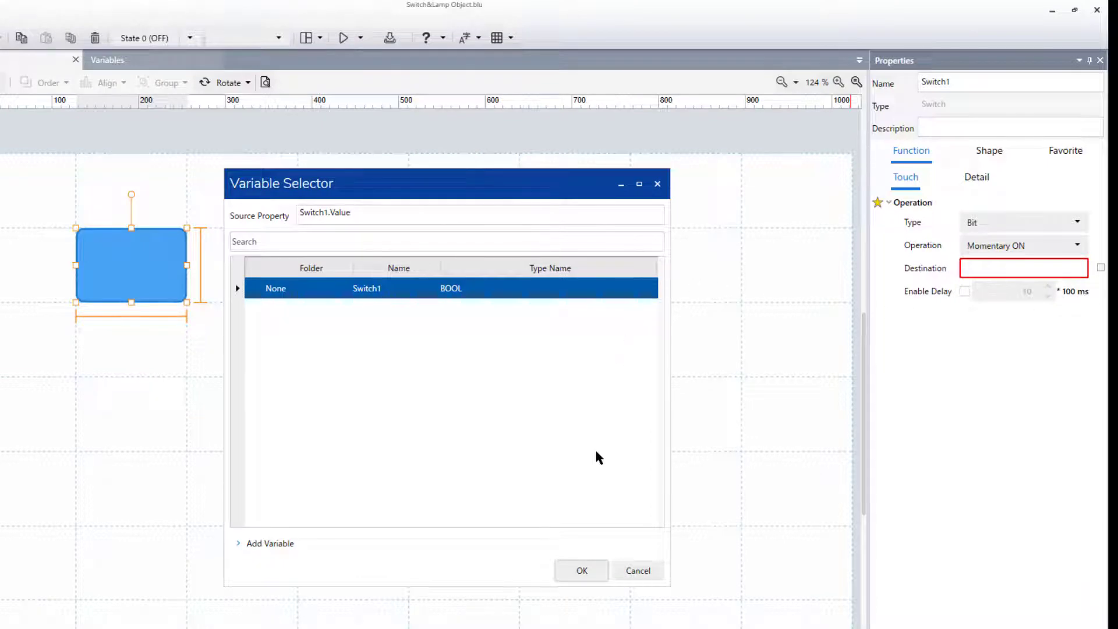
{"action": "left_click", "coordinate": [570, 577]}
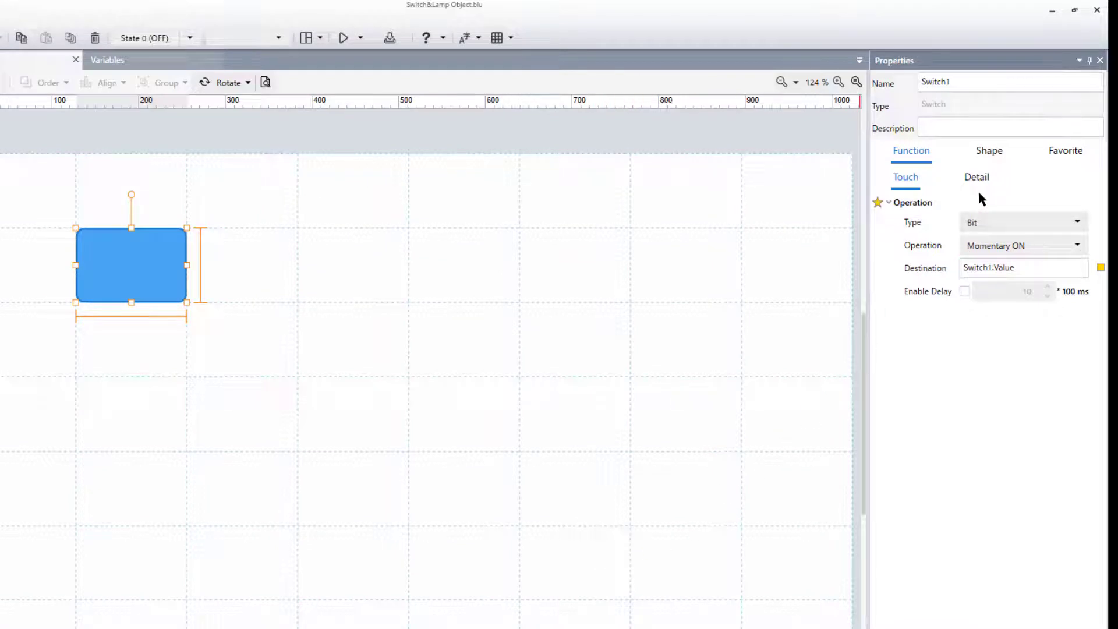
Label the switch "Momentary" for its release state and "Momentary ON" for its press state
{"action": "left_click", "coordinate": [1001, 158]}
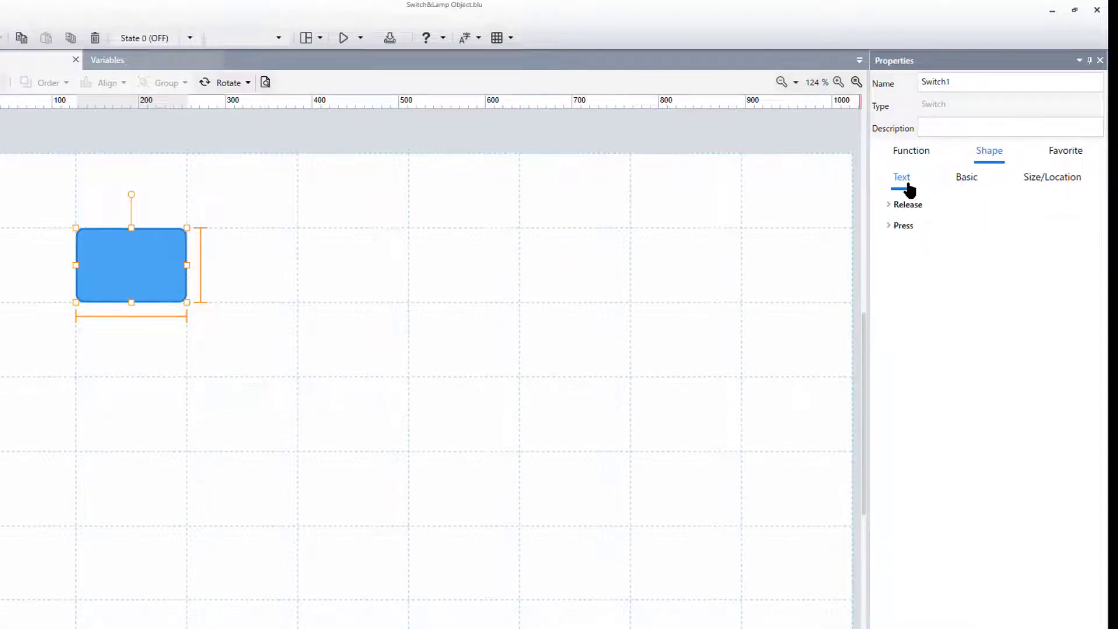
{"action": "left_click", "coordinate": [892, 206]}
{"action": "left_click", "coordinate": [964, 245]}
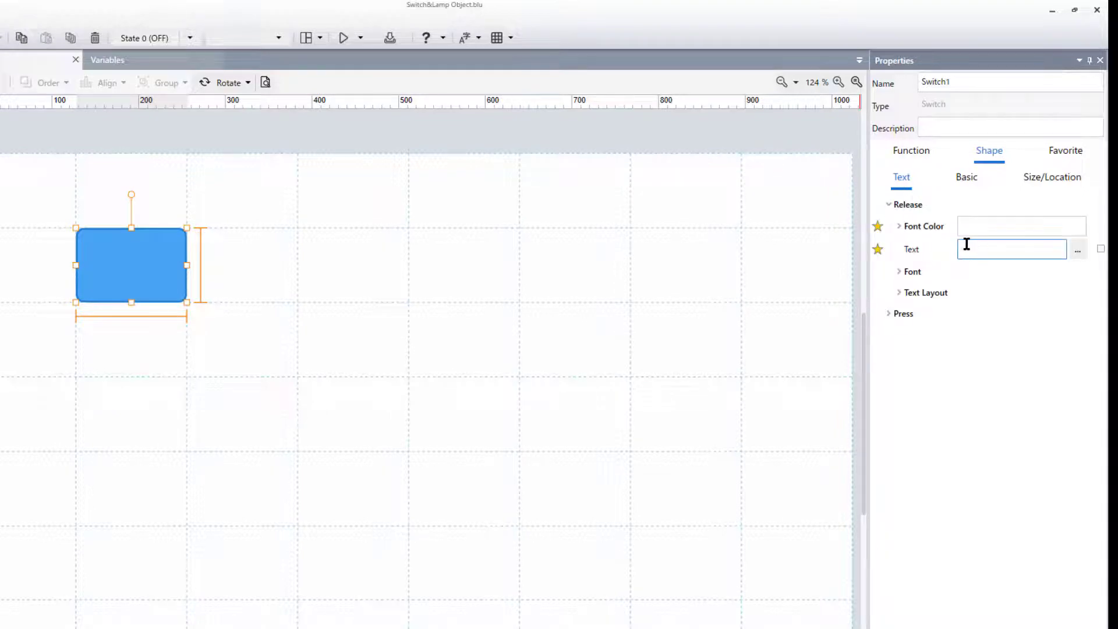
{"action": "type", "text": "Momentary"}
{"action": "left_click", "coordinate": [885, 315]}
{"action": "left_click", "coordinate": [983, 356]}
{"action": "type", "text": "Momentary ON"}
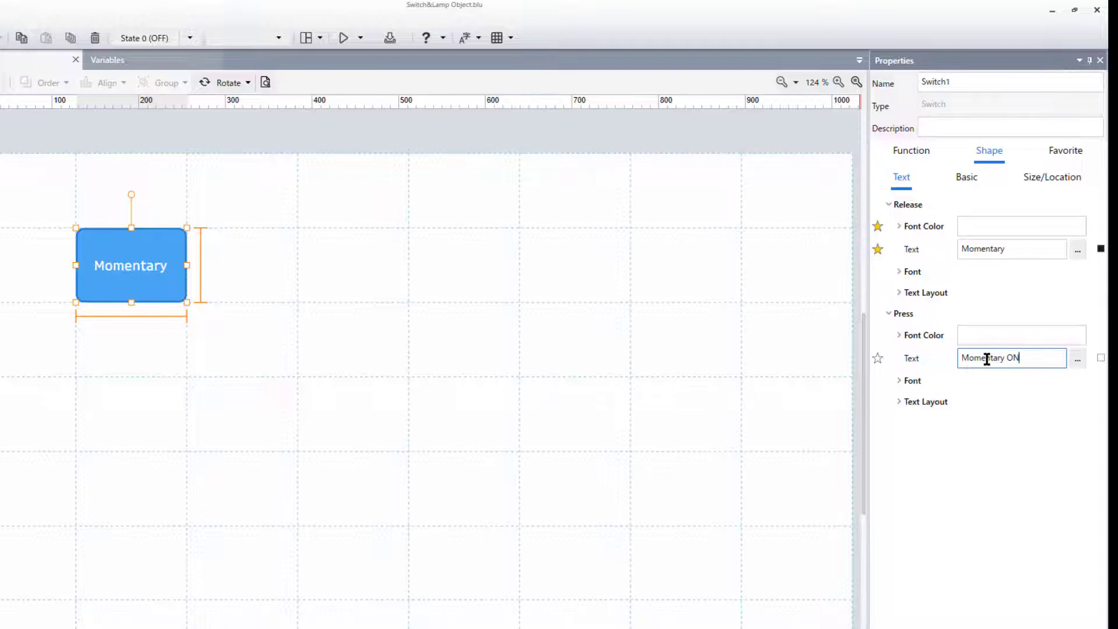
Set the switch's release-state fill to the light blue colour ID:23
{"action": "left_click", "coordinate": [967, 178]}
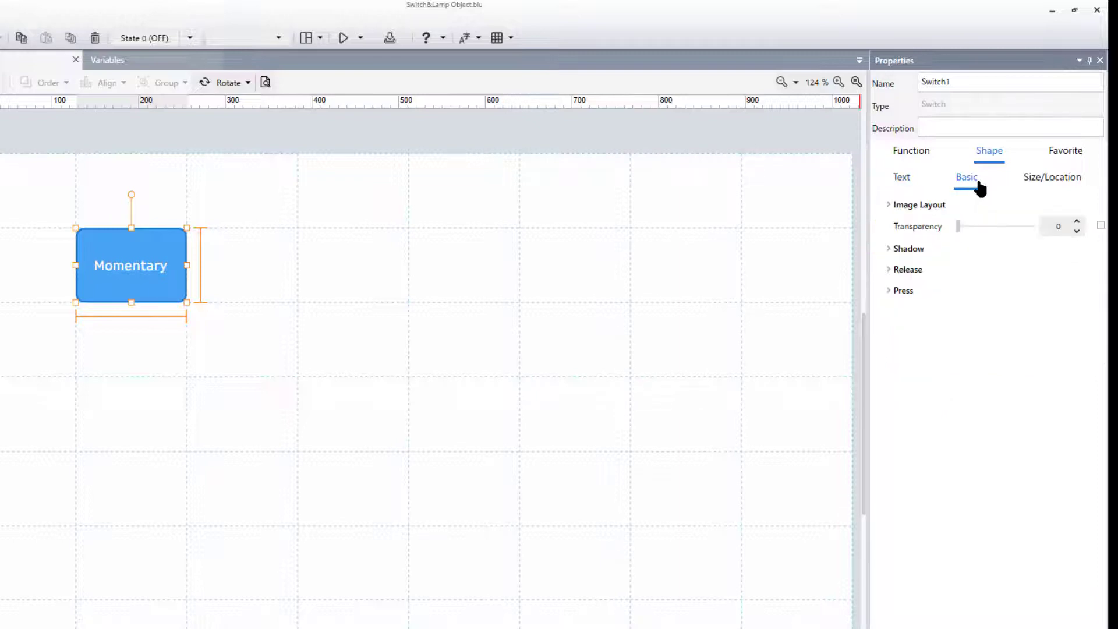
{"action": "left_click", "coordinate": [888, 270]}
{"action": "left_click", "coordinate": [897, 291]}
{"action": "left_click", "coordinate": [1101, 339]}
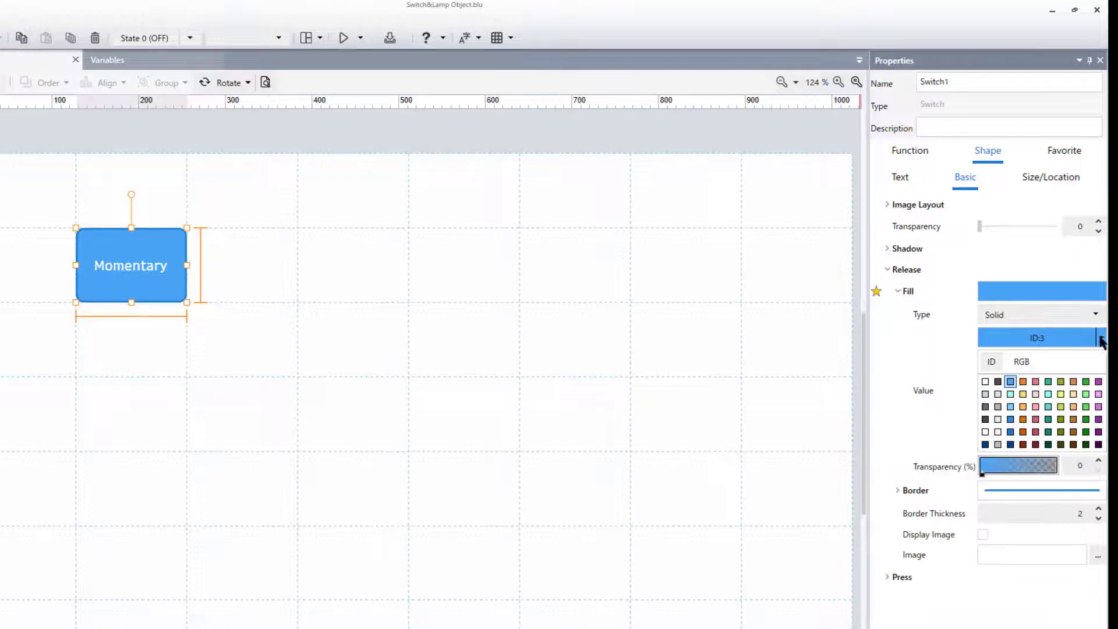
{"action": "left_click", "coordinate": [1010, 406]}
Set the release-state border to colour ID:3 with a thickness of 1
{"action": "left_click", "coordinate": [897, 490]}
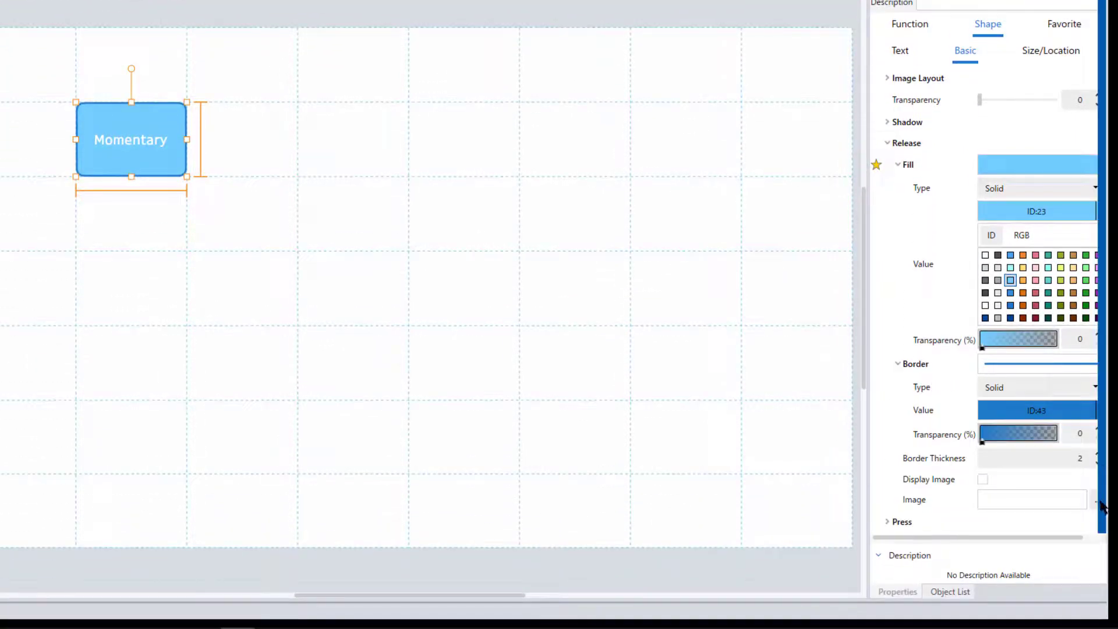
{"action": "left_click", "coordinate": [1097, 411]}
{"action": "left_click", "coordinate": [1005, 454]}
{"action": "scroll", "coordinate": [1105, 402], "scroll_direction": "down", "scroll_amount": 3}
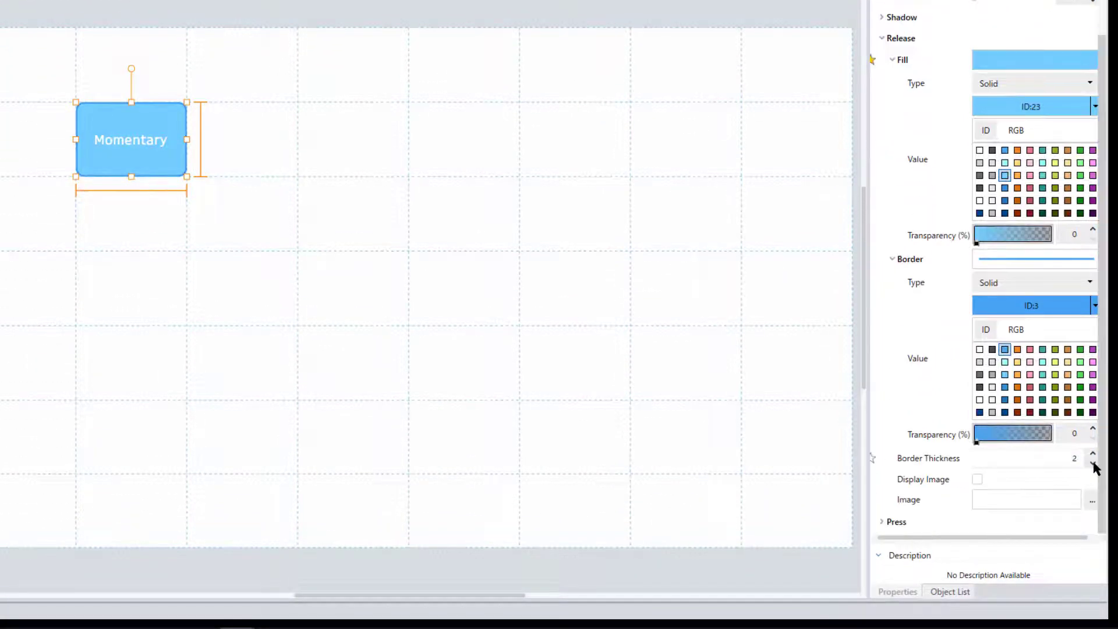
{"action": "left_click", "coordinate": [1092, 463]}
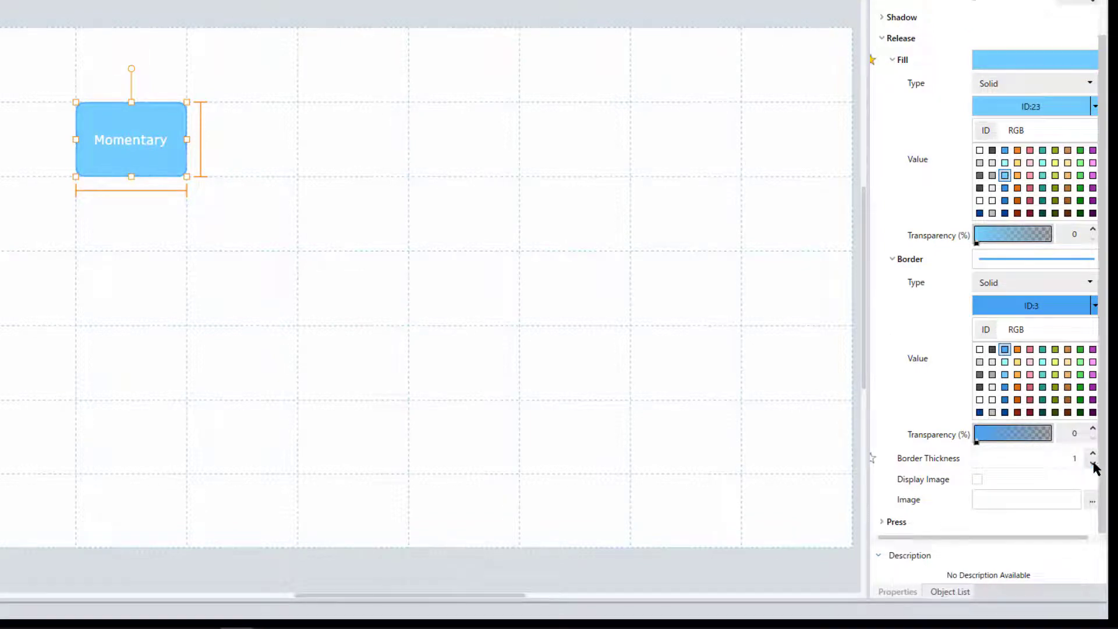
Set the switch's press-state fill to the blue colour ID:33
{"action": "left_click", "coordinate": [883, 523]}
{"action": "scroll", "coordinate": [1093, 444], "scroll_direction": "down", "scroll_amount": 3}
{"action": "left_click", "coordinate": [892, 433]}
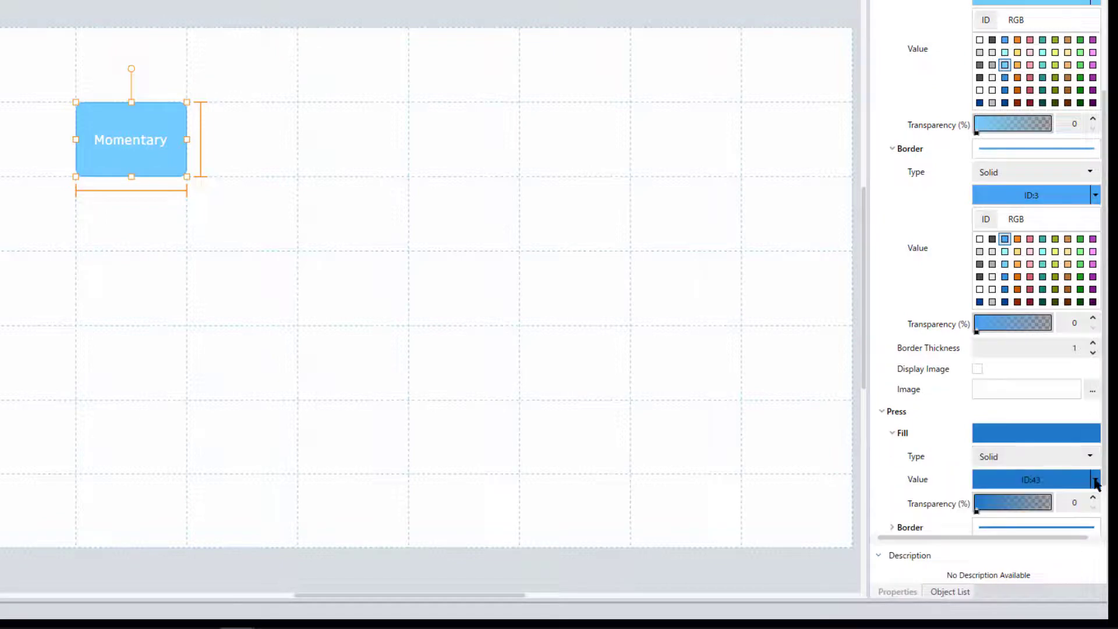
{"action": "left_click", "coordinate": [1095, 479]}
{"action": "scroll", "coordinate": [1095, 483], "scroll_direction": "down", "scroll_amount": 5}
{"action": "left_click", "coordinate": [1005, 385]}
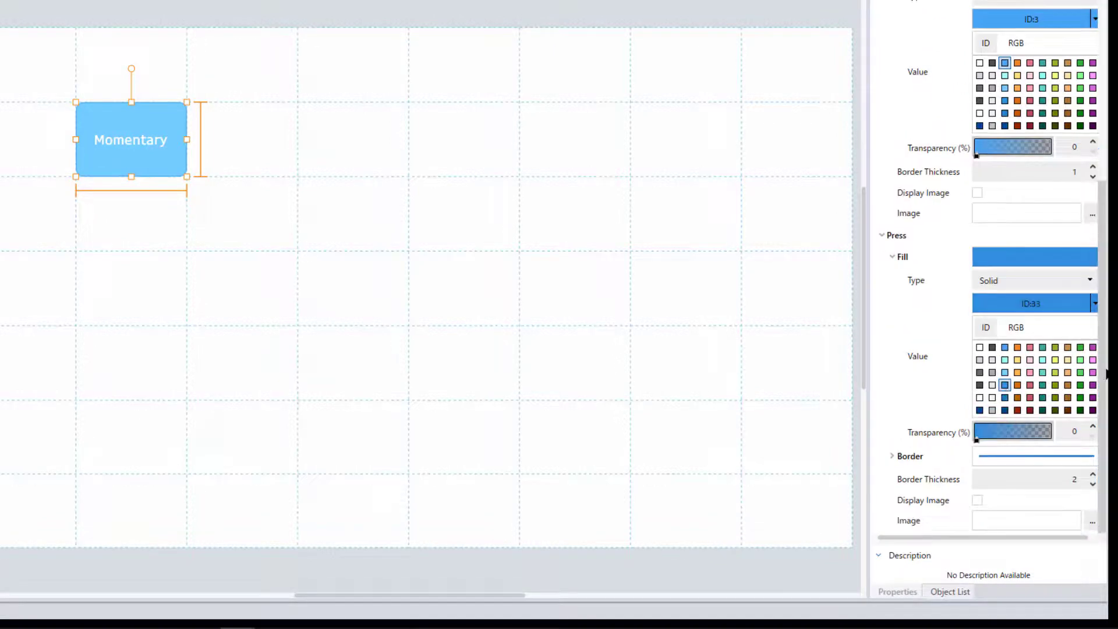
Set the press-state border thickness to 1
{"action": "left_click", "coordinate": [891, 456]}
{"action": "scroll", "coordinate": [1089, 465], "scroll_direction": "down", "scroll_amount": 2}
{"action": "left_click", "coordinate": [1093, 483]}
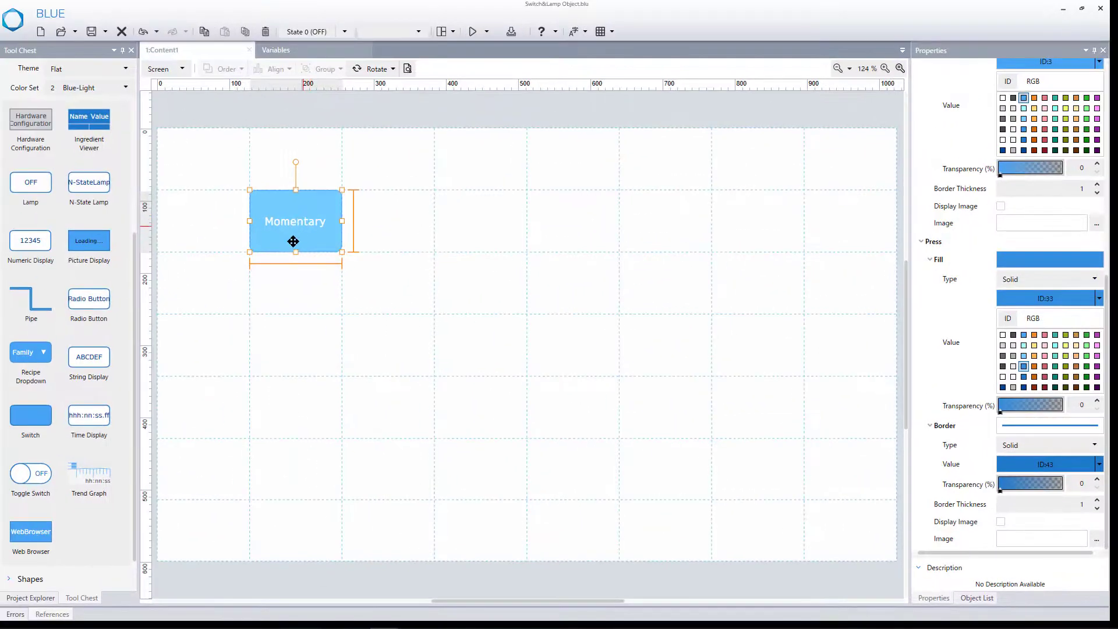
Duplicate the Momentary switch and place the copy in the adjacent grid cell directly to its right
{"action": "left_click", "coordinate": [204, 34]}
{"action": "left_click", "coordinate": [227, 34]}
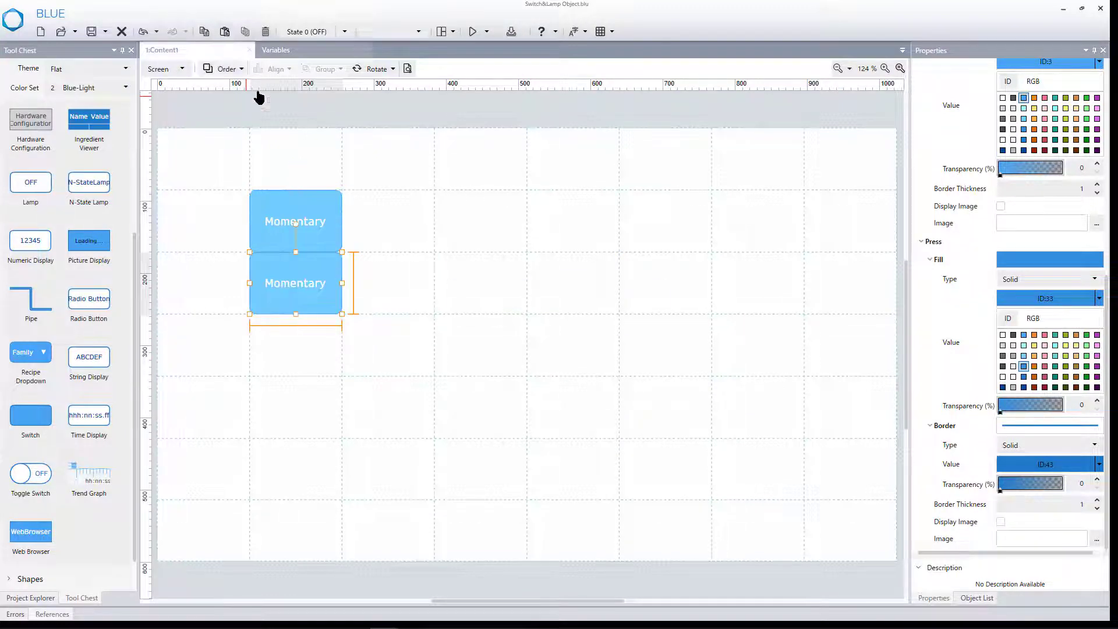
{"action": "left_click_drag", "start_coordinate": [320, 271], "coordinate": [387, 233]}
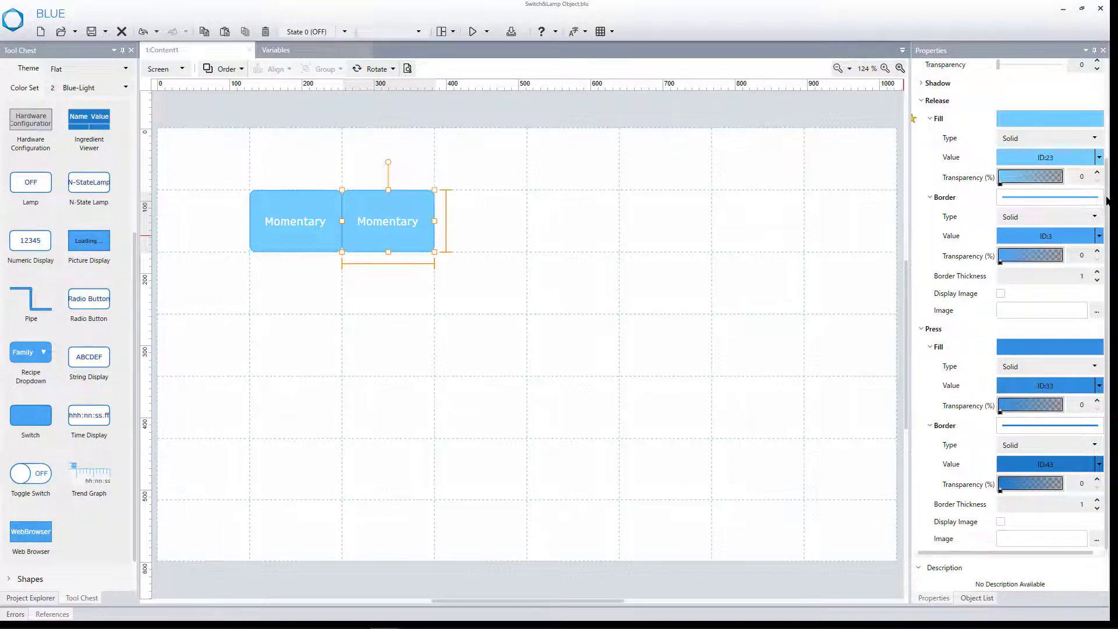
Set the touch operation of the duplicated switch beside the original Momentary switch to Toggle
{"action": "scroll", "coordinate": [955, 116], "scroll_direction": "up", "scroll_amount": 4}
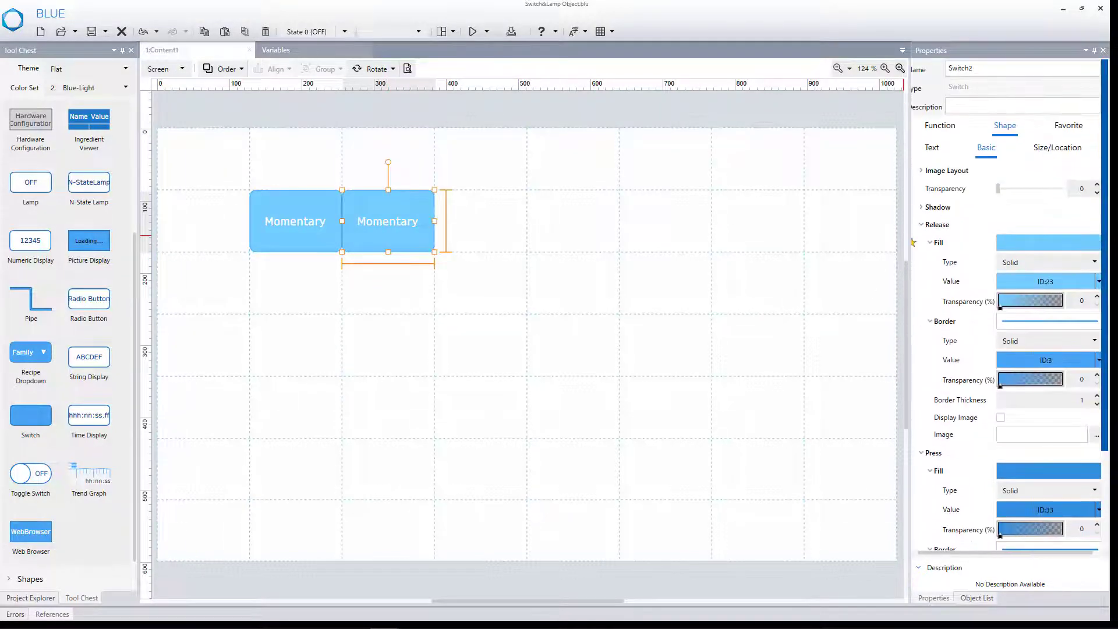
{"action": "left_click", "coordinate": [940, 127]}
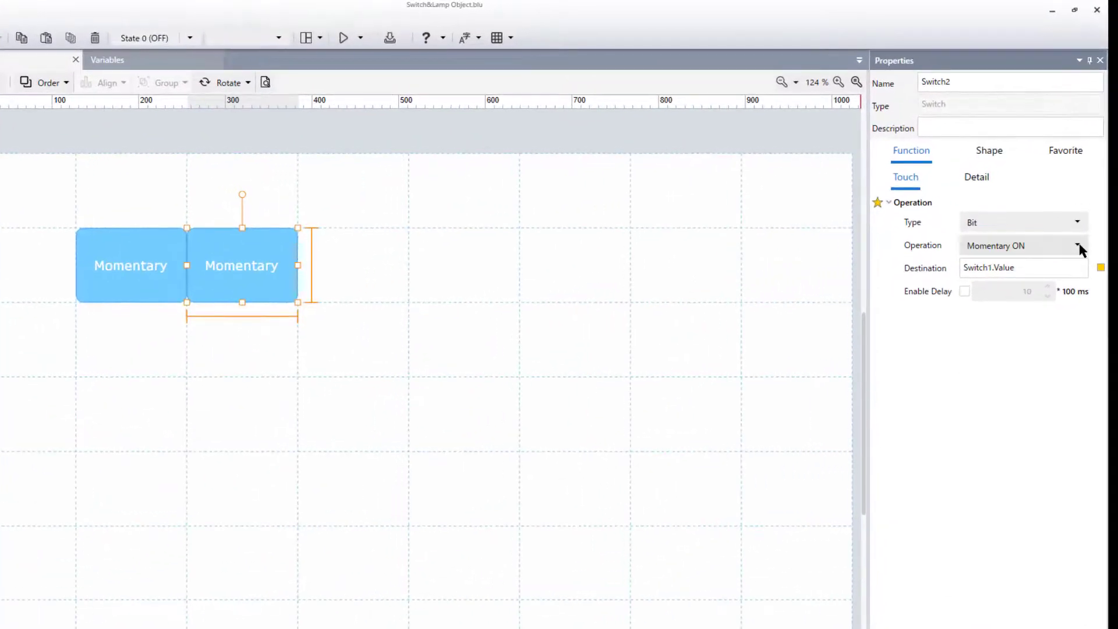
{"action": "left_click", "coordinate": [1078, 247]}
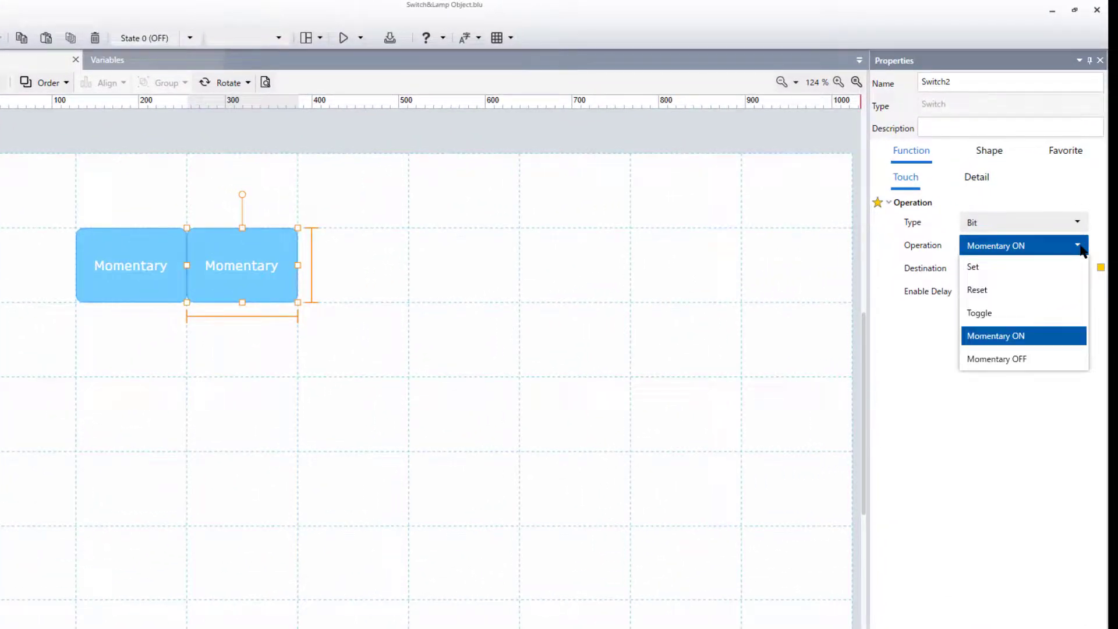
{"action": "left_click", "coordinate": [1043, 313]}
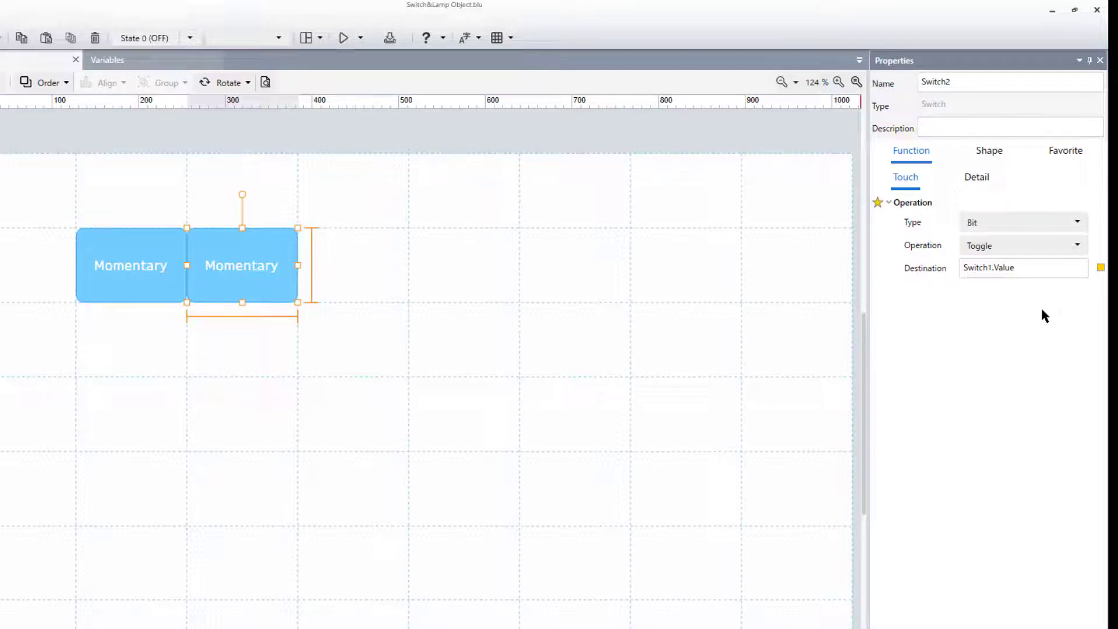
Change both the release and press texts of the toggle switch to "Invert"
{"action": "left_click", "coordinate": [983, 165]}
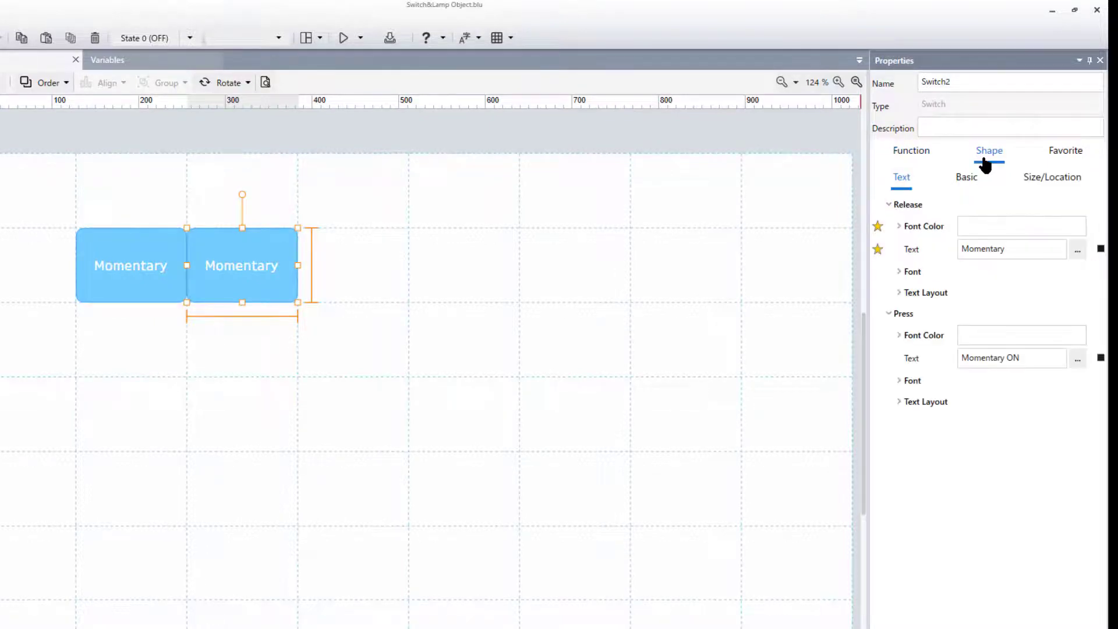
{"action": "left_click", "coordinate": [1019, 248]}
{"action": "key", "text": "ctrl+a"}
{"action": "type", "text": "Invert"}
{"action": "left_click", "coordinate": [995, 358]}
{"action": "key", "text": "ctrl+a"}
{"action": "type", "text": "Invert"}
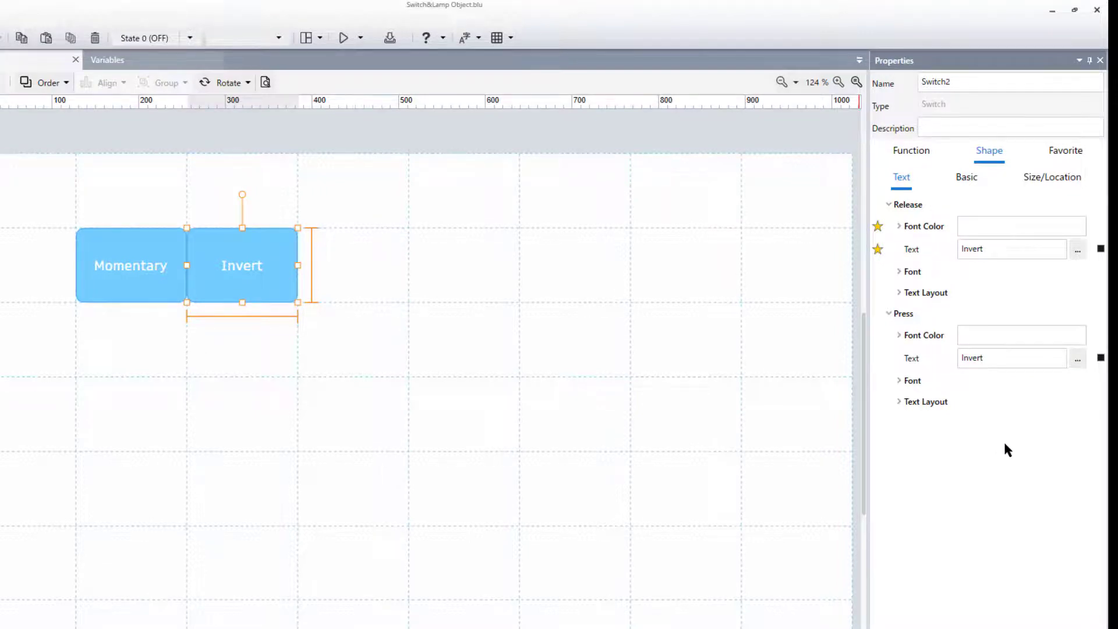
Copy the Invert switch and place the copy in the adjacent grid cell directly to its right
{"action": "left_click", "coordinate": [22, 42]}
{"action": "left_click", "coordinate": [47, 39]}
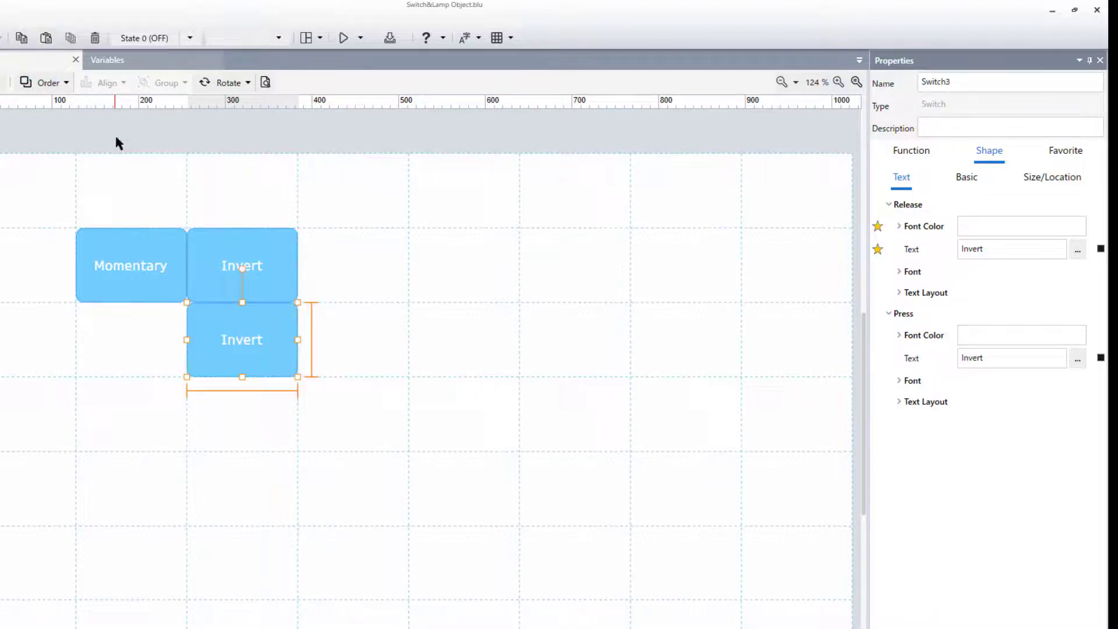
{"action": "left_click_drag", "start_coordinate": [250, 354], "coordinate": [356, 281]}
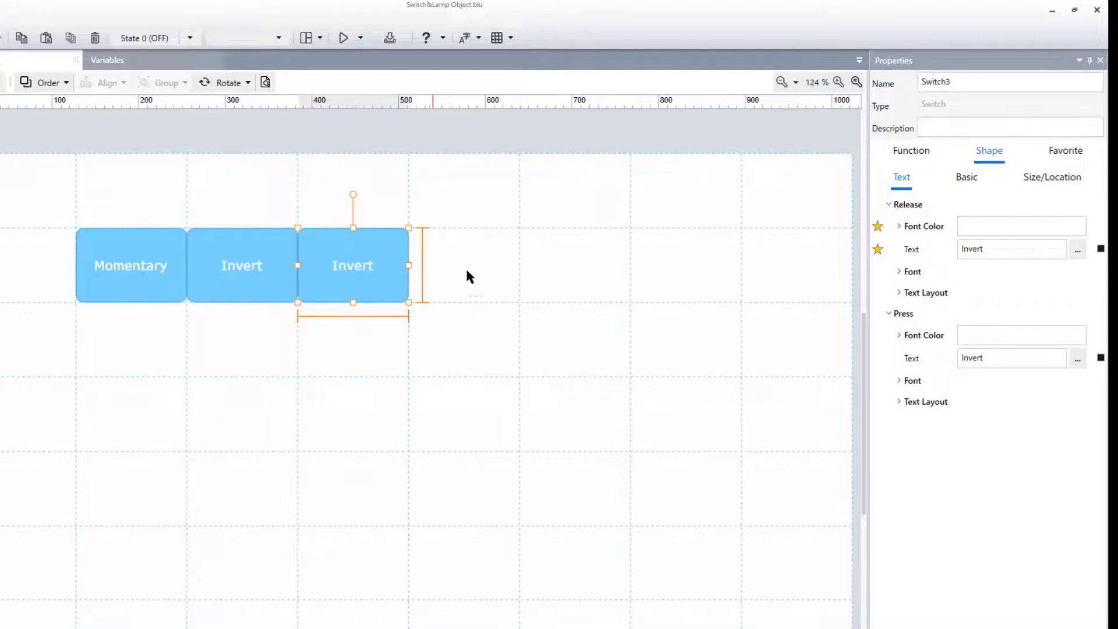
Set the touch operation of the rightmost Invert switch to Set
{"action": "left_click", "coordinate": [918, 157]}
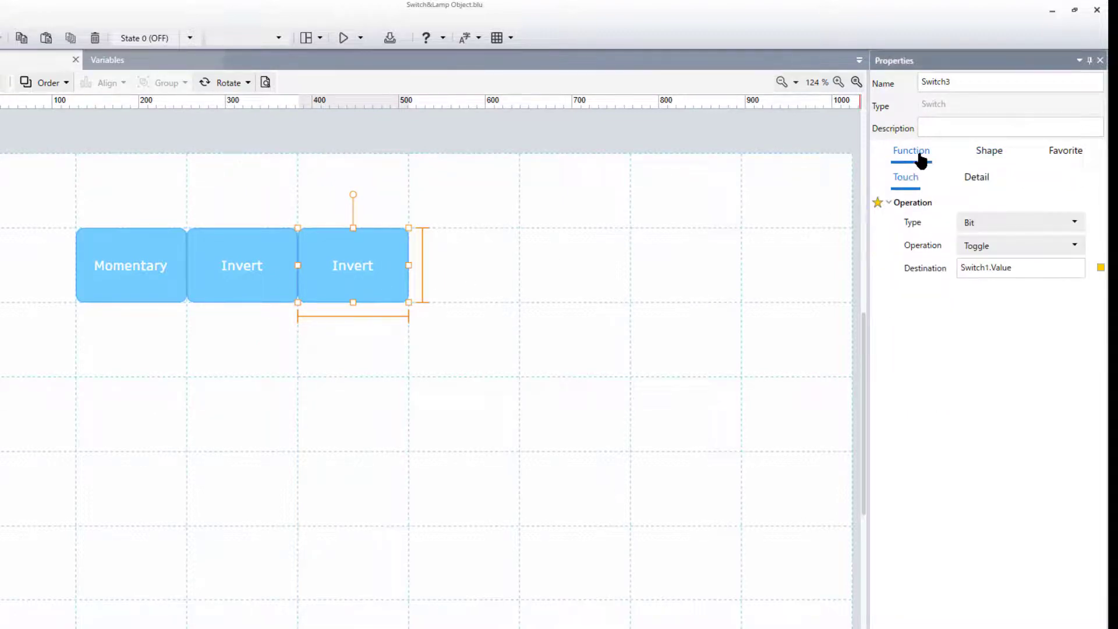
{"action": "left_click", "coordinate": [1016, 250]}
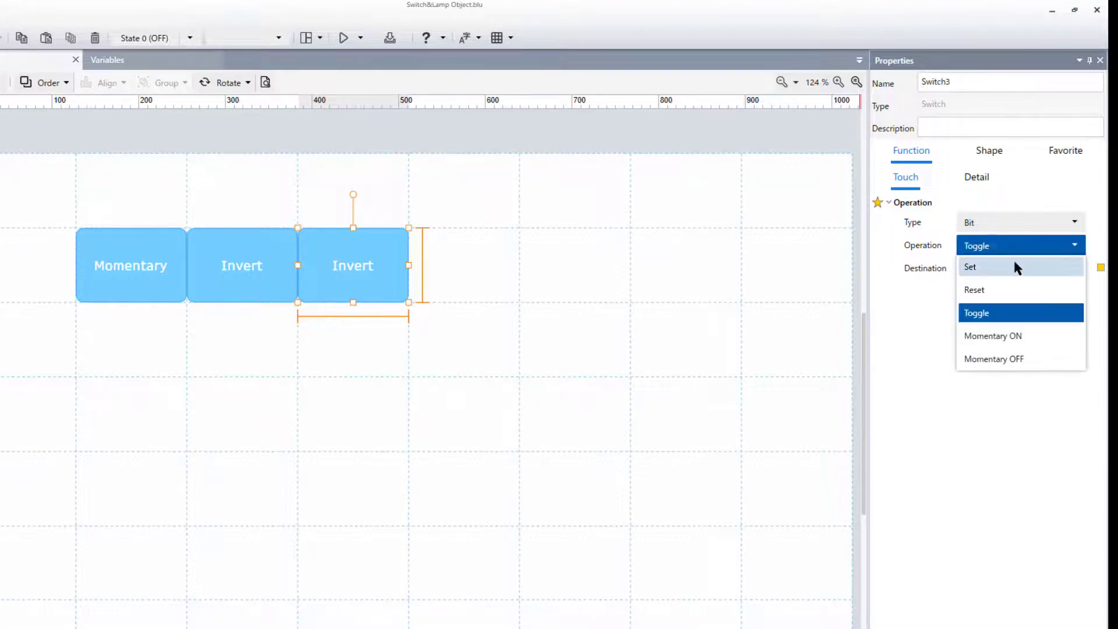
{"action": "left_click", "coordinate": [1016, 269]}
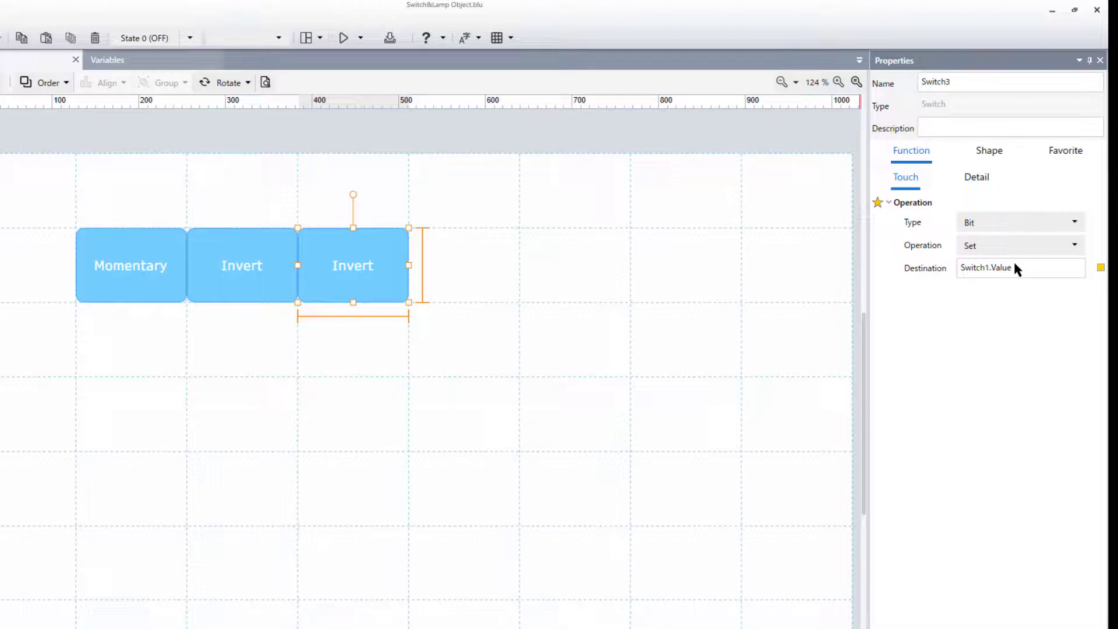
Change both the release and press texts of the third switch to "Set"
{"action": "left_click", "coordinate": [999, 159]}
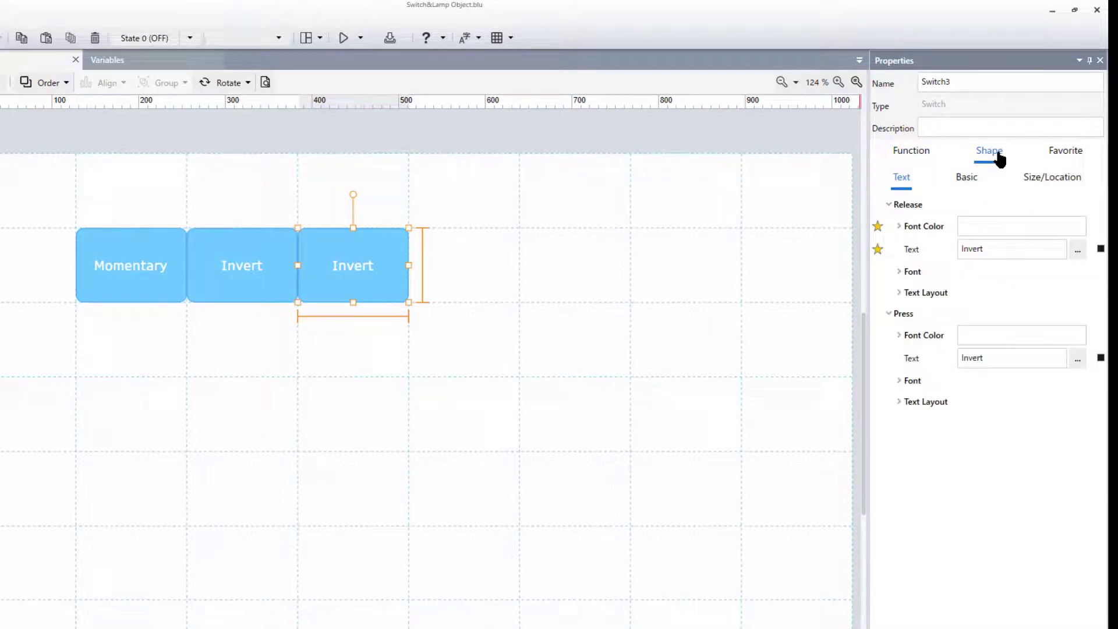
{"action": "left_click", "coordinate": [1002, 245]}
{"action": "key", "text": "ctrl+a"}
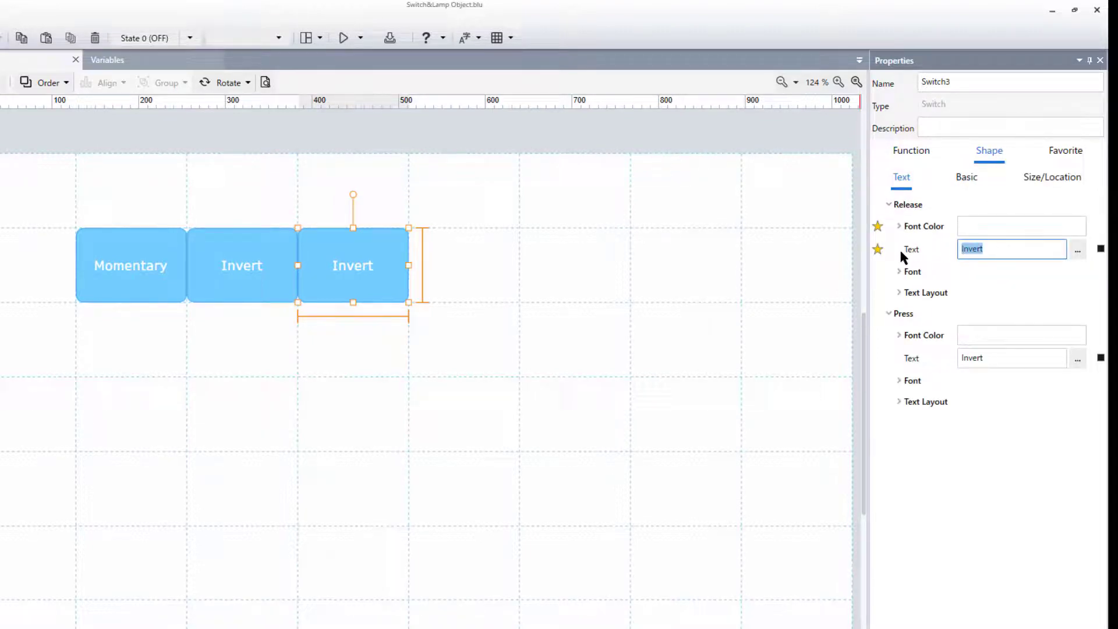
{"action": "type", "text": "Set"}
{"action": "key", "text": "Tab"}
{"action": "type", "text": "Set"}
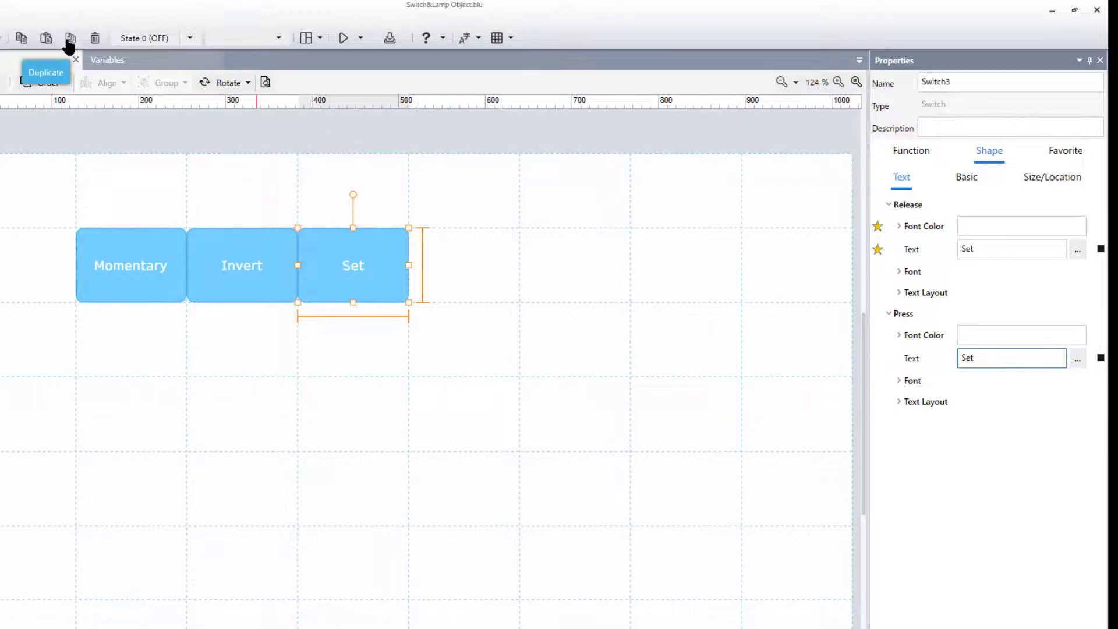
Paste another Invert switch into the grid cell directly right of the Set switch and set its operation to Reset
{"action": "left_click", "coordinate": [47, 39]}
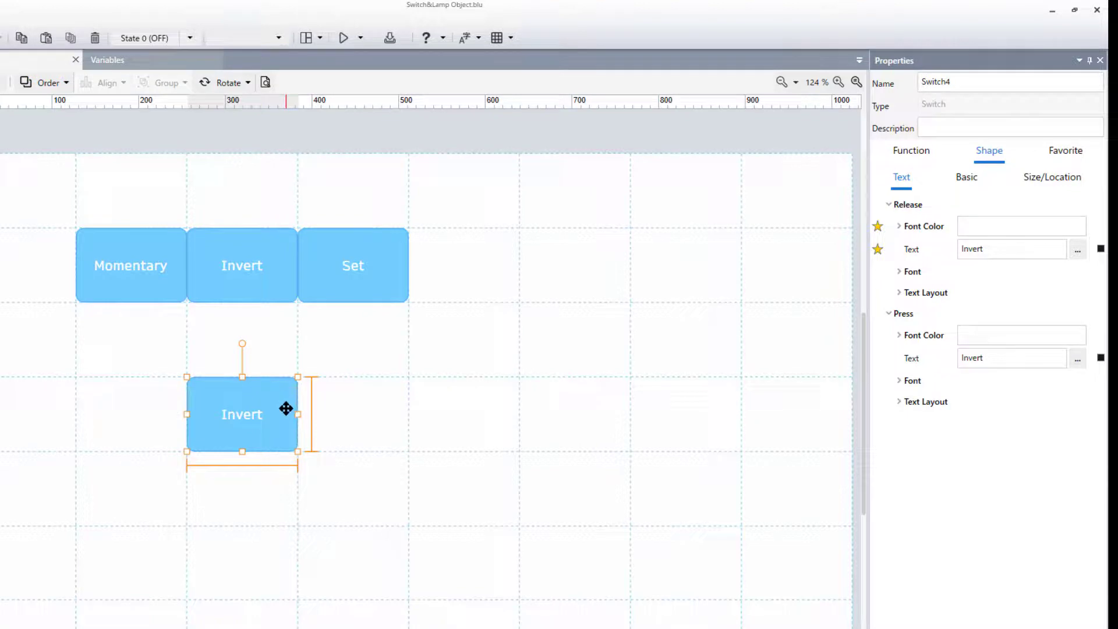
{"action": "left_click_drag", "start_coordinate": [286, 408], "coordinate": [455, 282]}
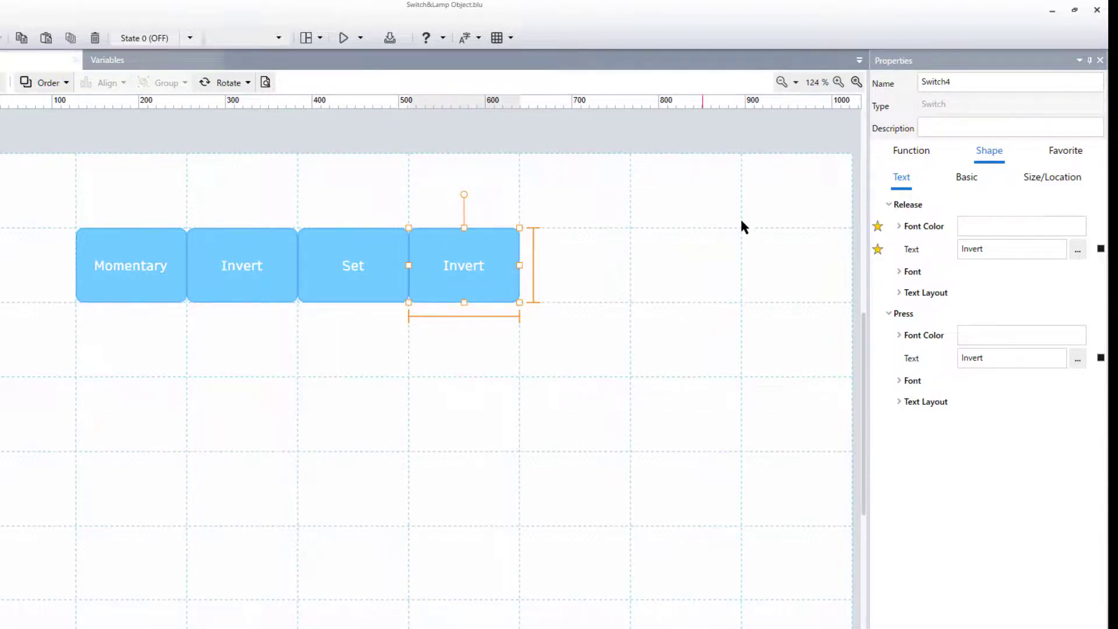
{"action": "left_click", "coordinate": [930, 153]}
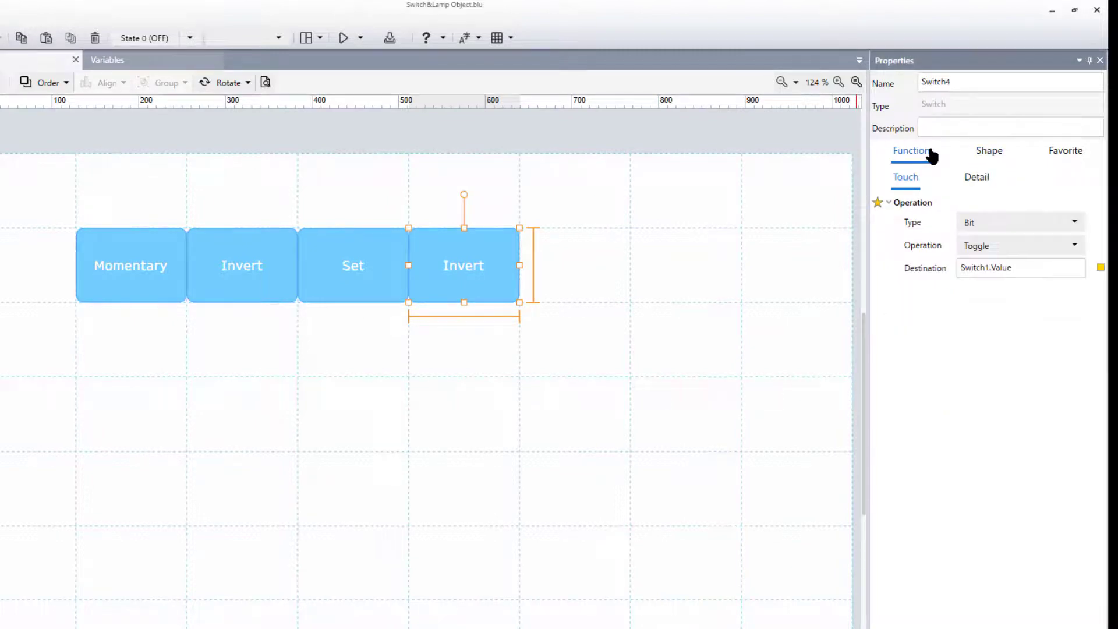
{"action": "left_click", "coordinate": [1012, 242]}
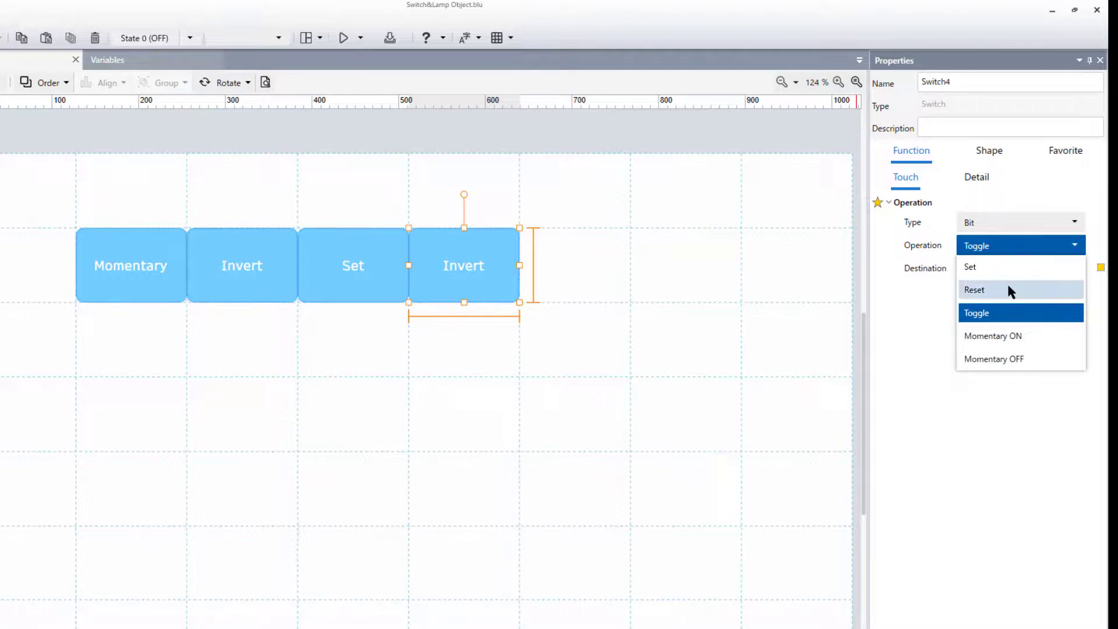
{"action": "left_click", "coordinate": [1010, 289]}
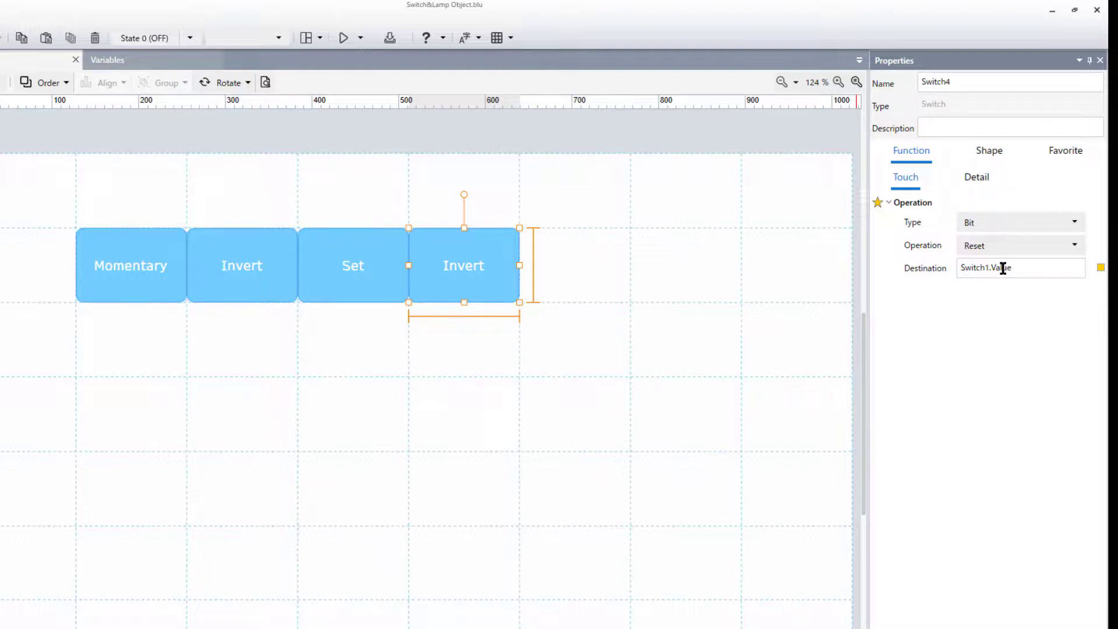
Change both the release and press texts of the fourth switch to "Reset"
{"action": "left_click", "coordinate": [982, 162]}
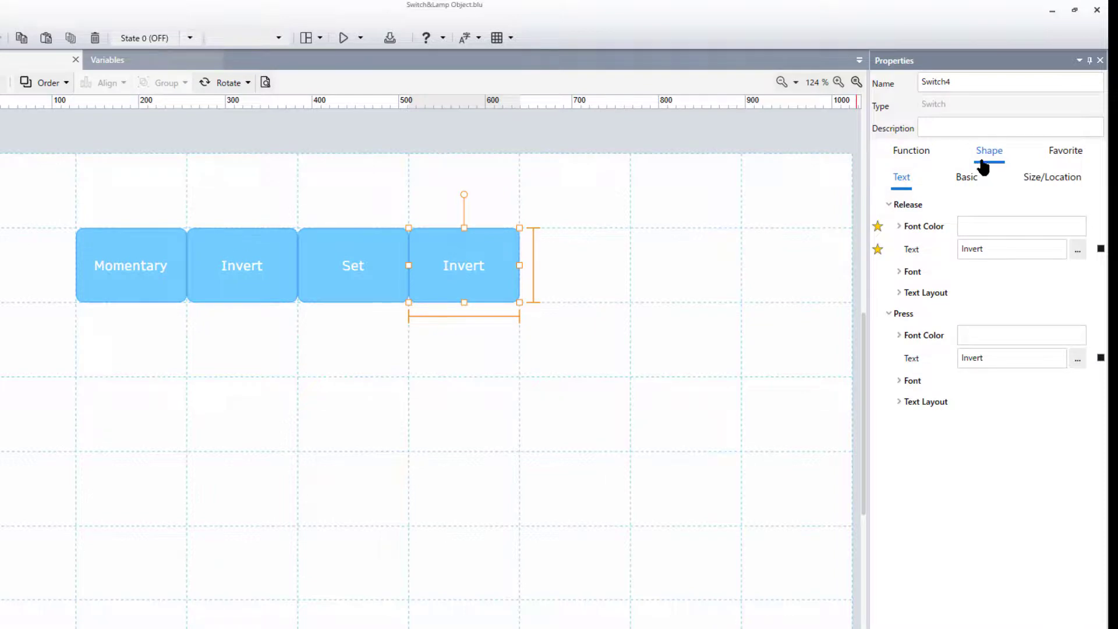
{"action": "left_click_drag", "start_coordinate": [1005, 246], "coordinate": [882, 243]}
{"action": "type", "text": "Reset"}
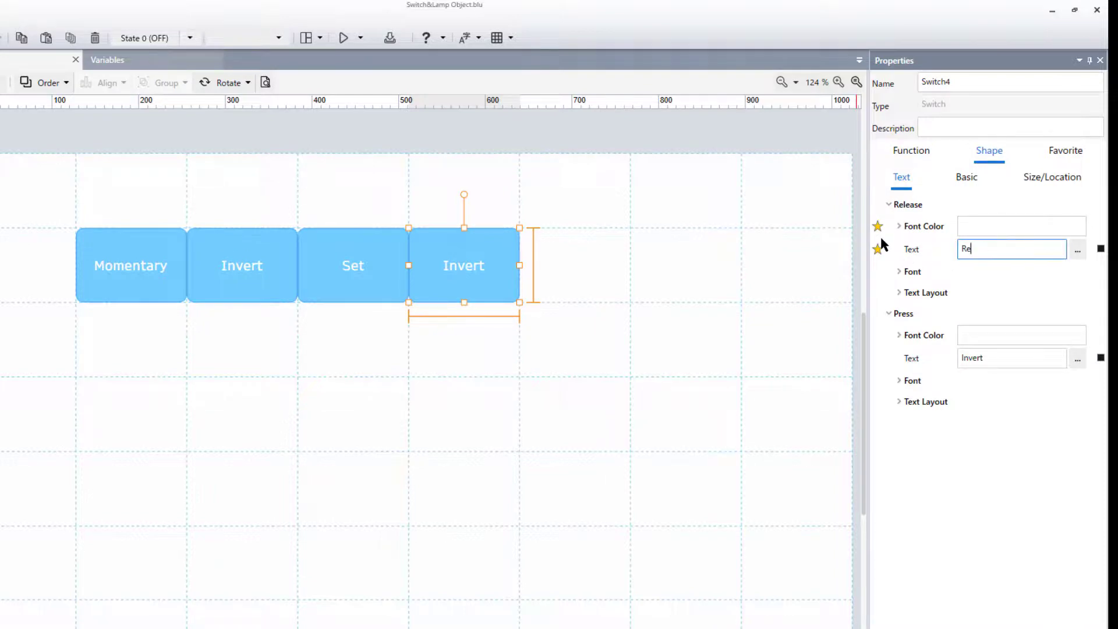
{"action": "left_click_drag", "start_coordinate": [1002, 358], "coordinate": [943, 347]}
{"action": "type", "text": "Reset"}
{"action": "left_click", "coordinate": [917, 343]}
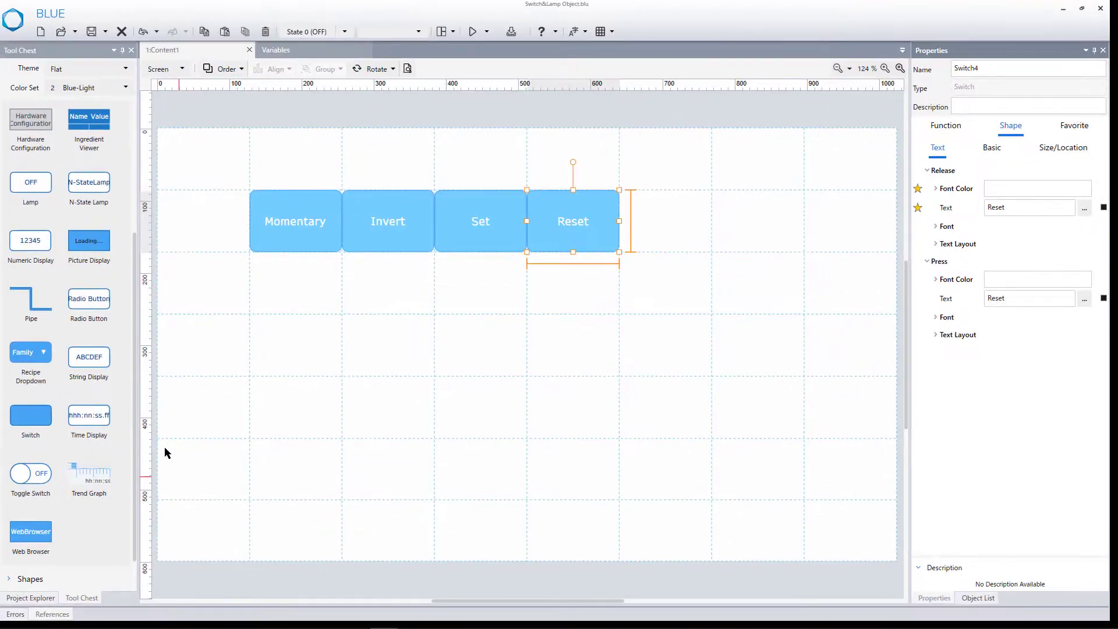
Place a Lamp in the switches' row, one empty cell beyond Reset, and link its current value to the Switch1 variable with Two Way direction
{"action": "left_click_drag", "start_coordinate": [36, 193], "coordinate": [466, 224]}
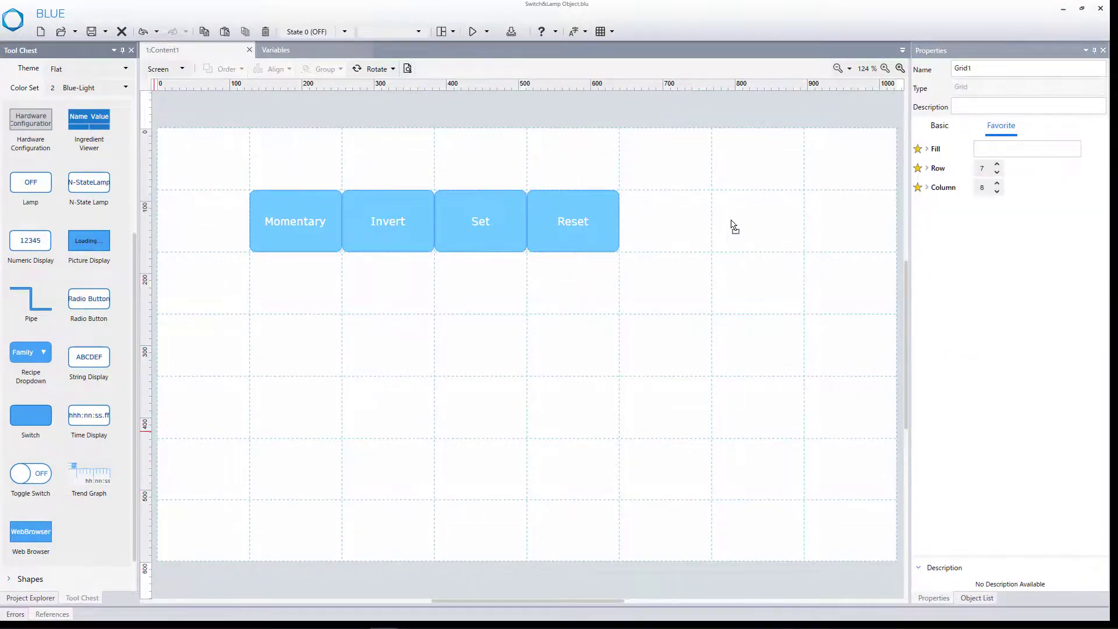
{"action": "left_click_drag", "start_coordinate": [746, 227], "coordinate": [742, 222]}
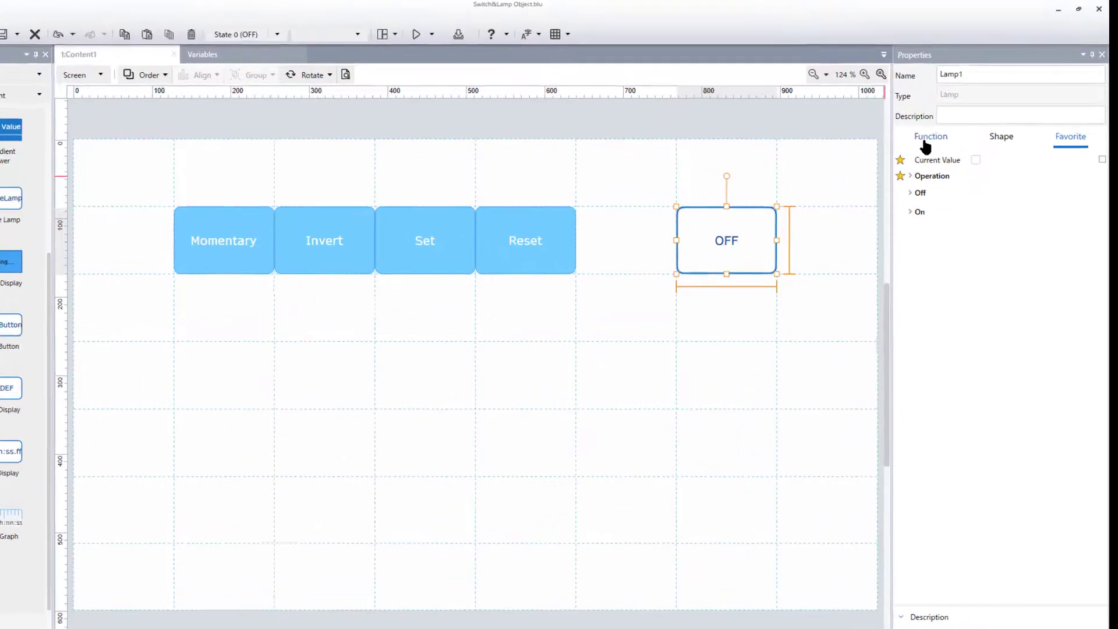
{"action": "left_click", "coordinate": [908, 157]}
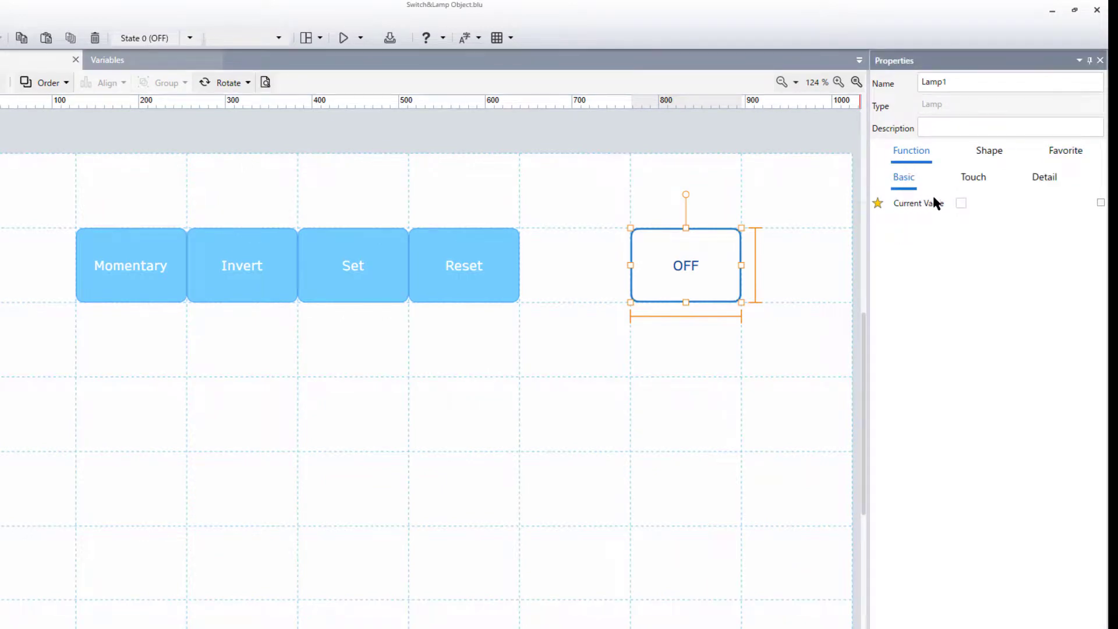
{"action": "left_click", "coordinate": [1100, 202]}
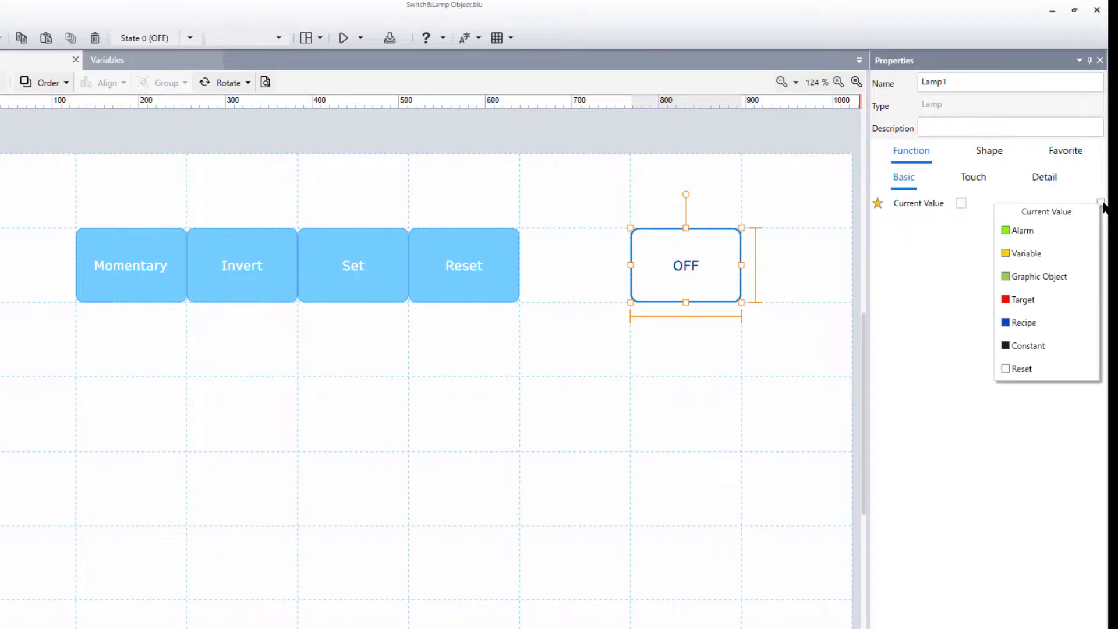
{"action": "left_click", "coordinate": [1063, 256]}
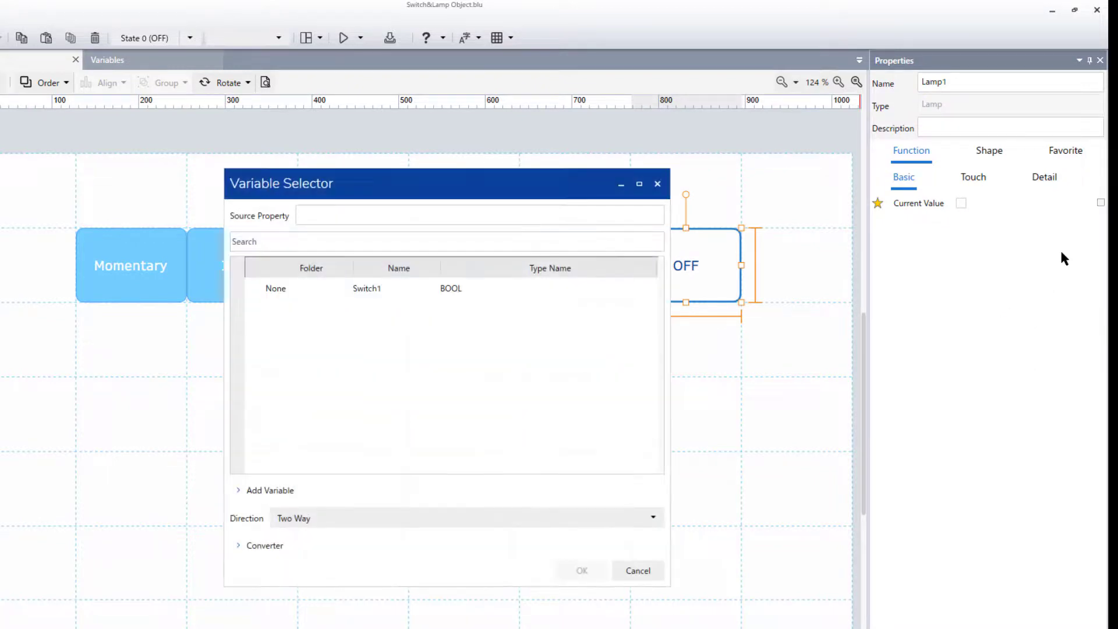
{"action": "left_click", "coordinate": [496, 293]}
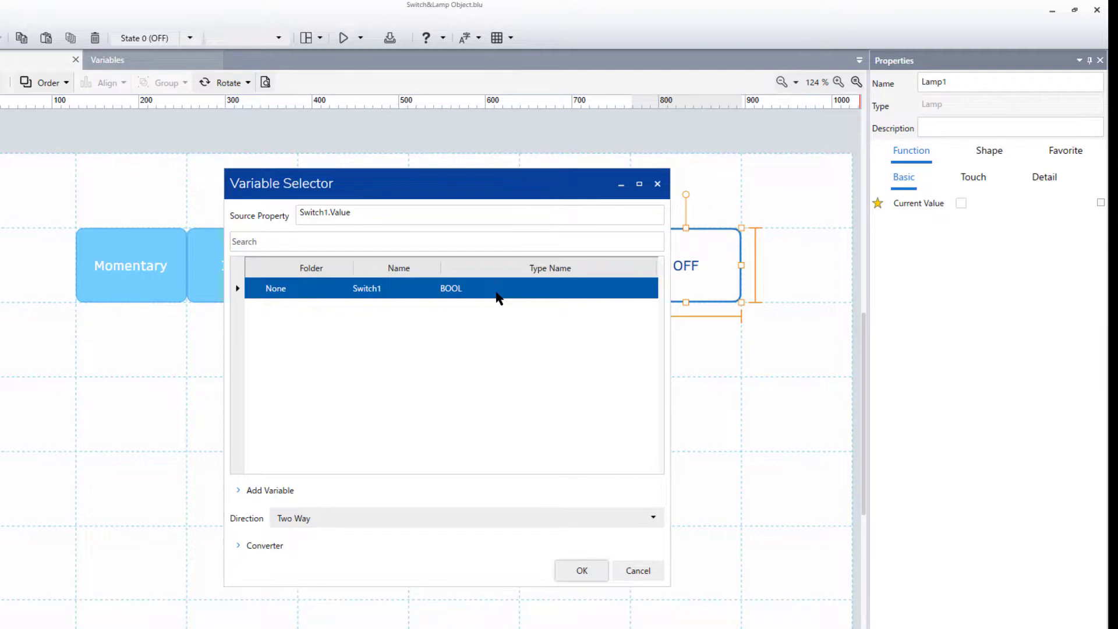
{"action": "left_click", "coordinate": [597, 522]}
{"action": "left_click", "coordinate": [598, 545]}
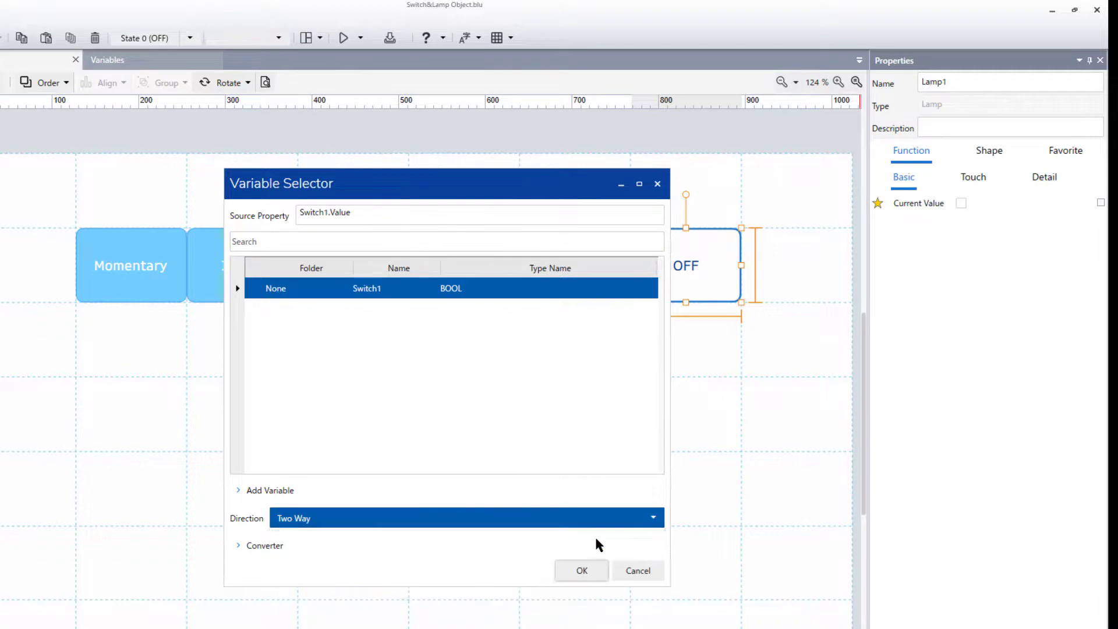
{"action": "left_click", "coordinate": [598, 573]}
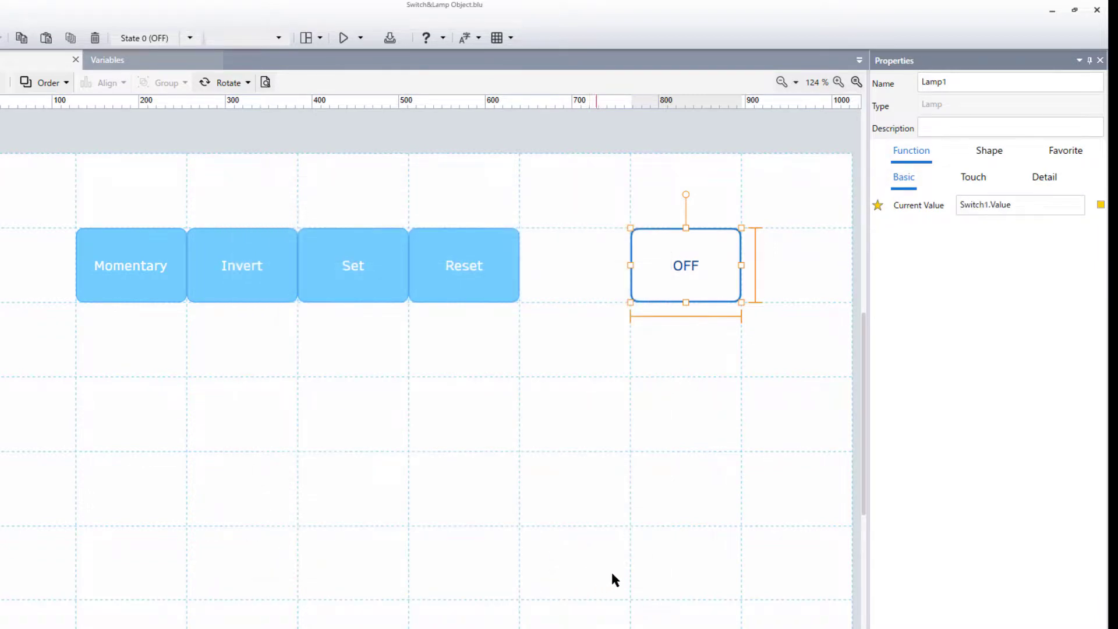
Set the lamp's border thickness to 1 for both the Off and On states
{"action": "left_click", "coordinate": [992, 164]}
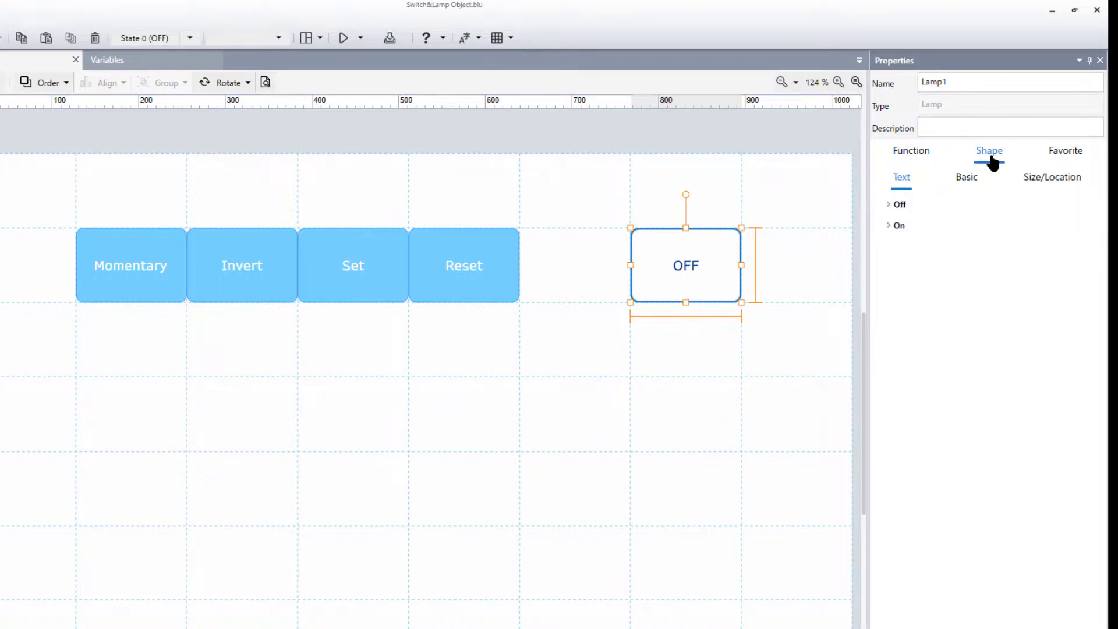
{"action": "left_click", "coordinate": [968, 178]}
{"action": "left_click", "coordinate": [888, 269]}
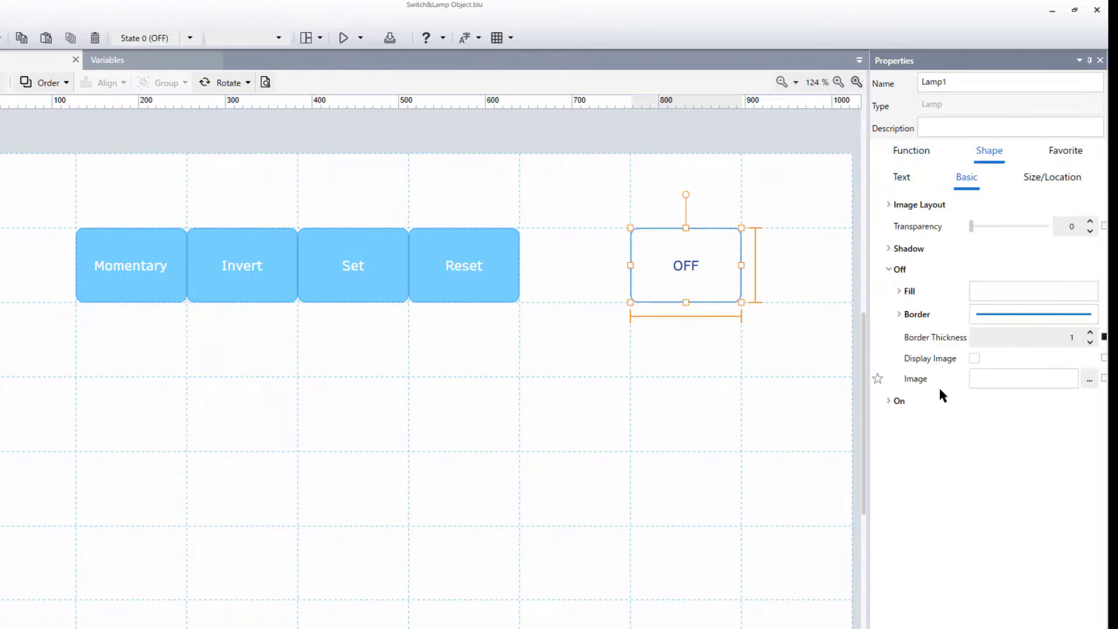
{"action": "left_click", "coordinate": [888, 401]}
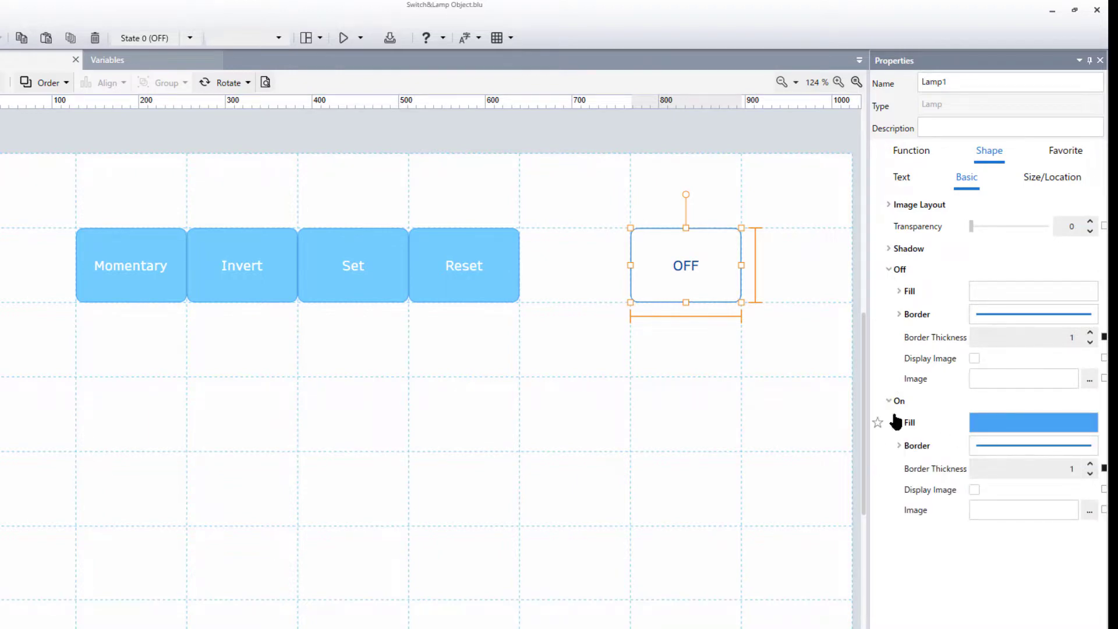
Run the screen simulation and test the lamp's response by operating the Momentary switch
{"action": "left_click", "coordinate": [343, 39]}
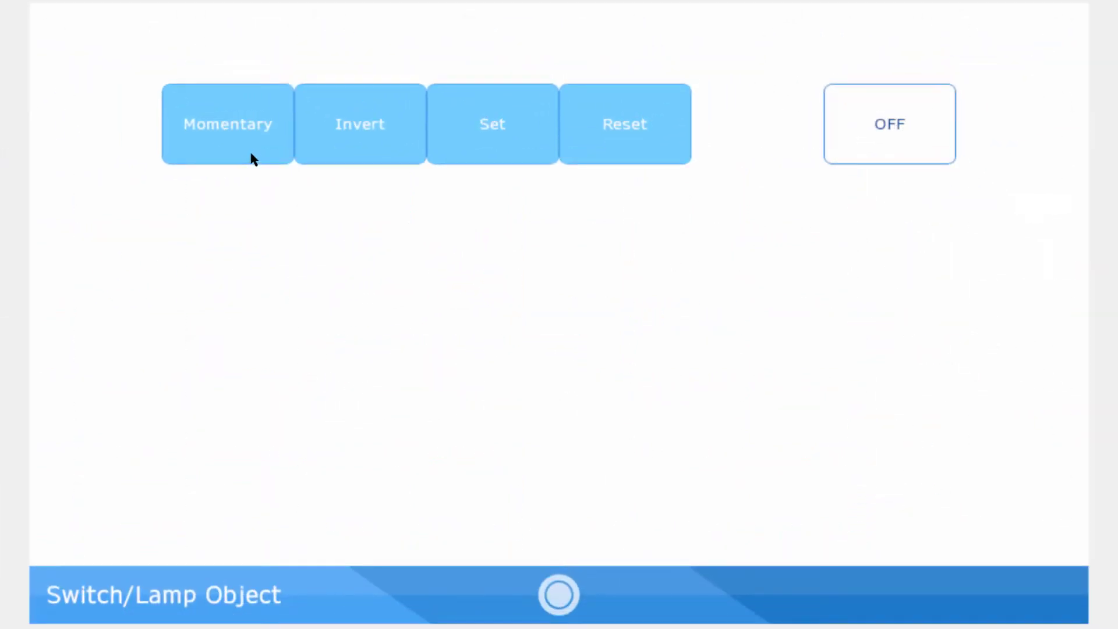
{"action": "left_click", "coordinate": [255, 155]}
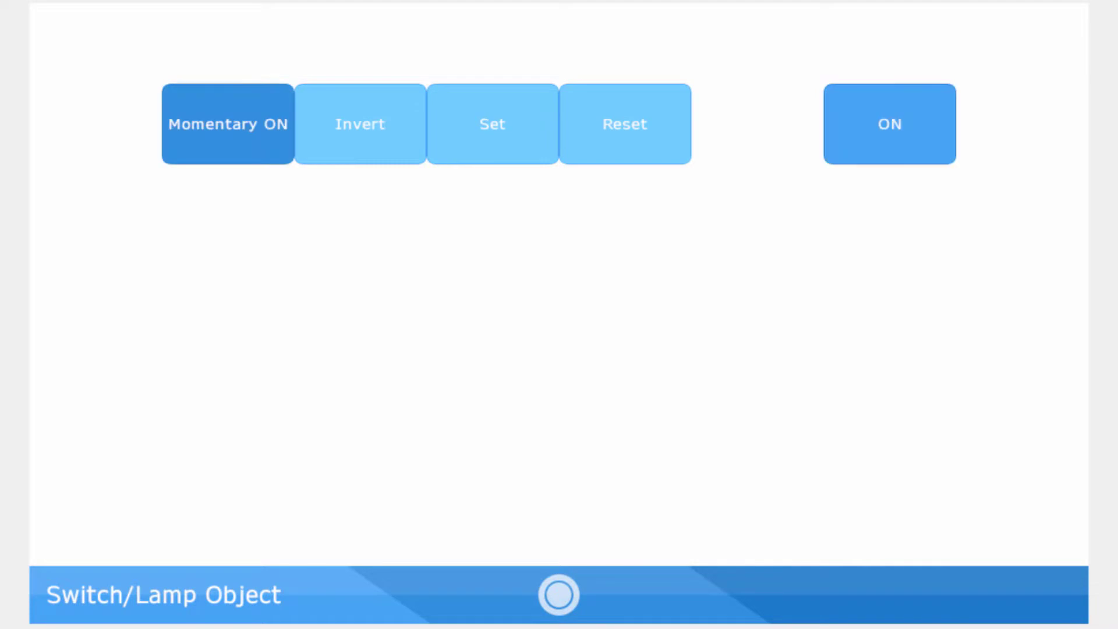
Test the lamp's response in the simulation by operating the Momentary switch again and toggling the Invert switch several times
{"action": "left_click", "coordinate": [255, 155]}
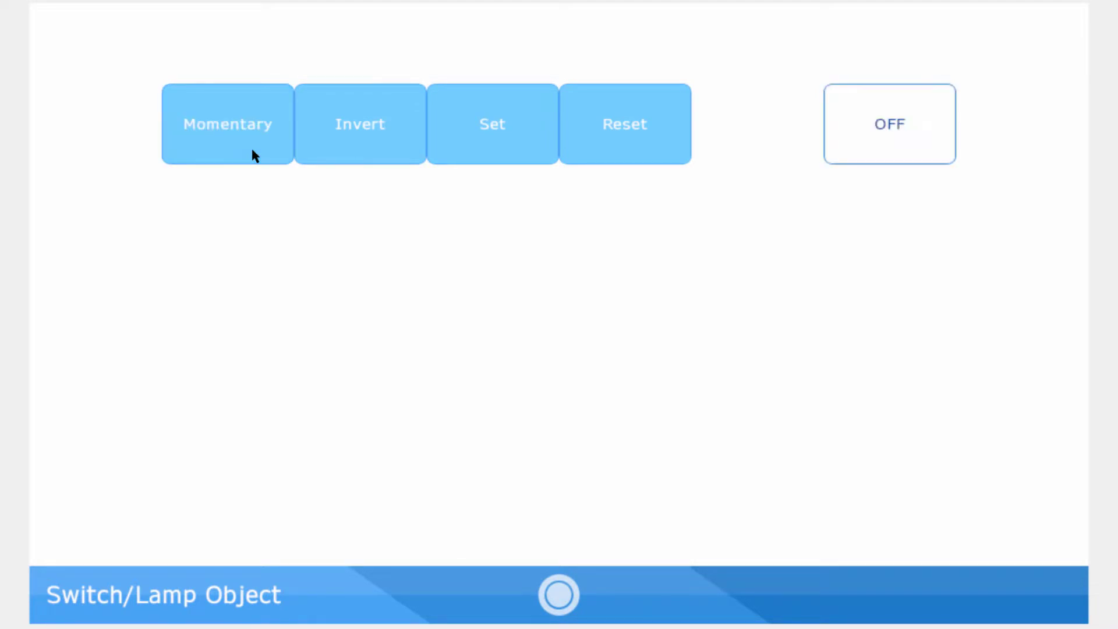
{"action": "left_click", "coordinate": [255, 155]}
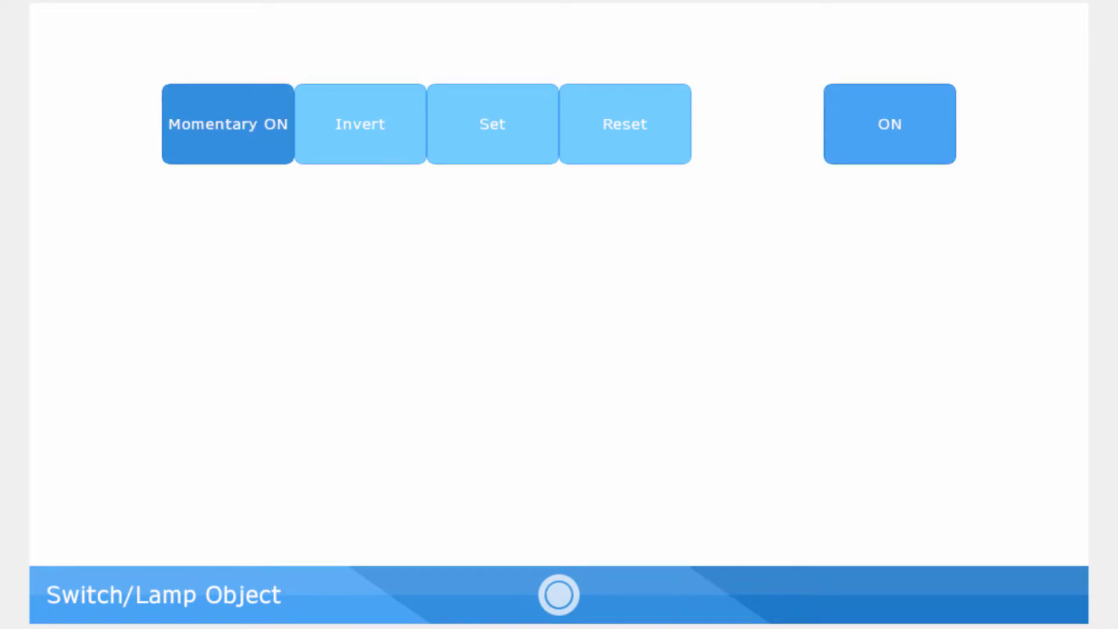
{"action": "left_click", "coordinate": [255, 155]}
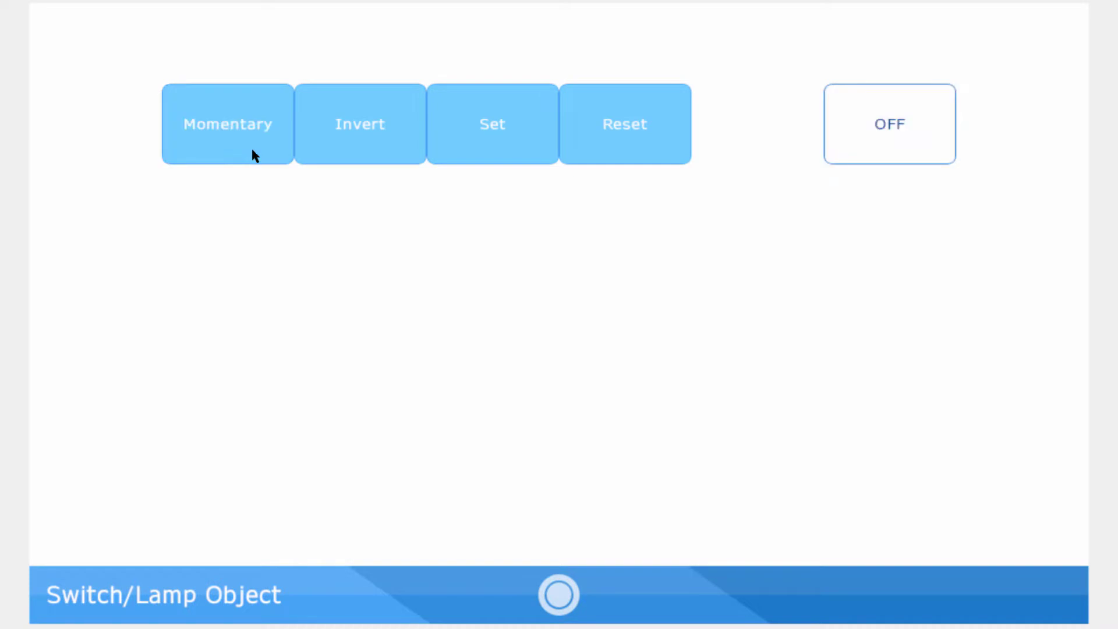
{"action": "left_click", "coordinate": [335, 147]}
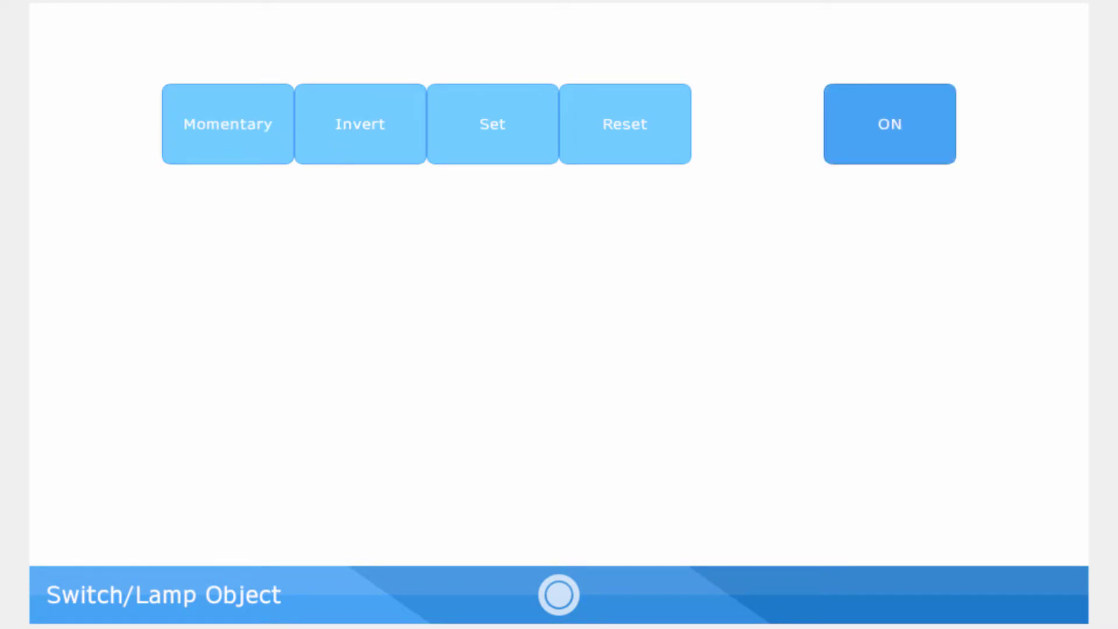
{"action": "left_click", "coordinate": [336, 146]}
{"action": "left_click", "coordinate": [335, 147]}
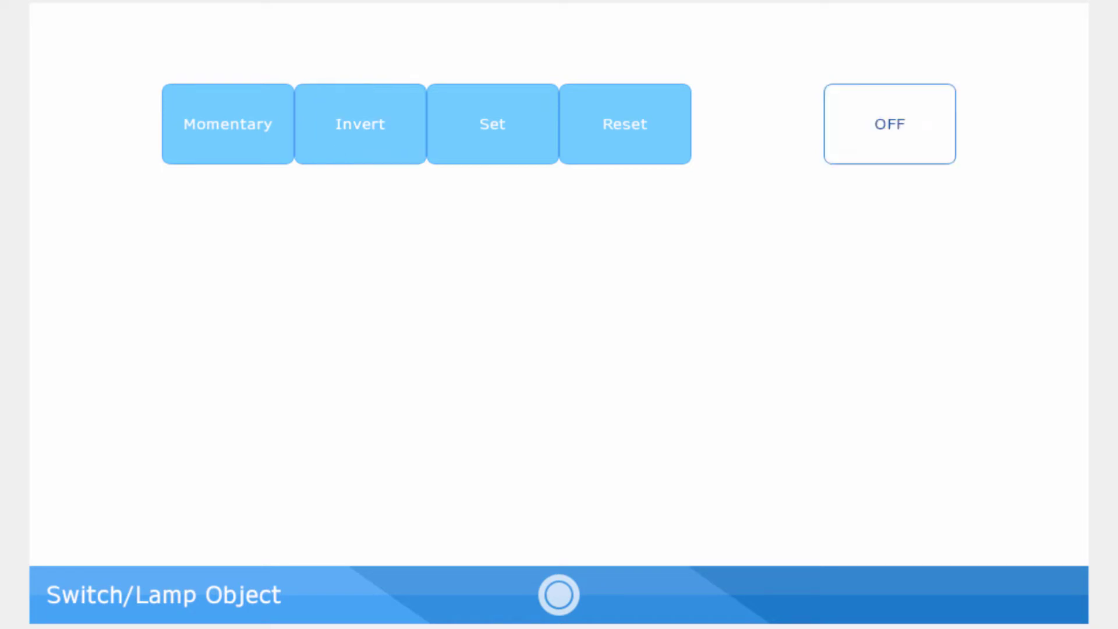
Test the latching behaviour by turning the lamp on with the Set switch and off with Reset, operating each one repeatedly
{"action": "left_click", "coordinate": [481, 134]}
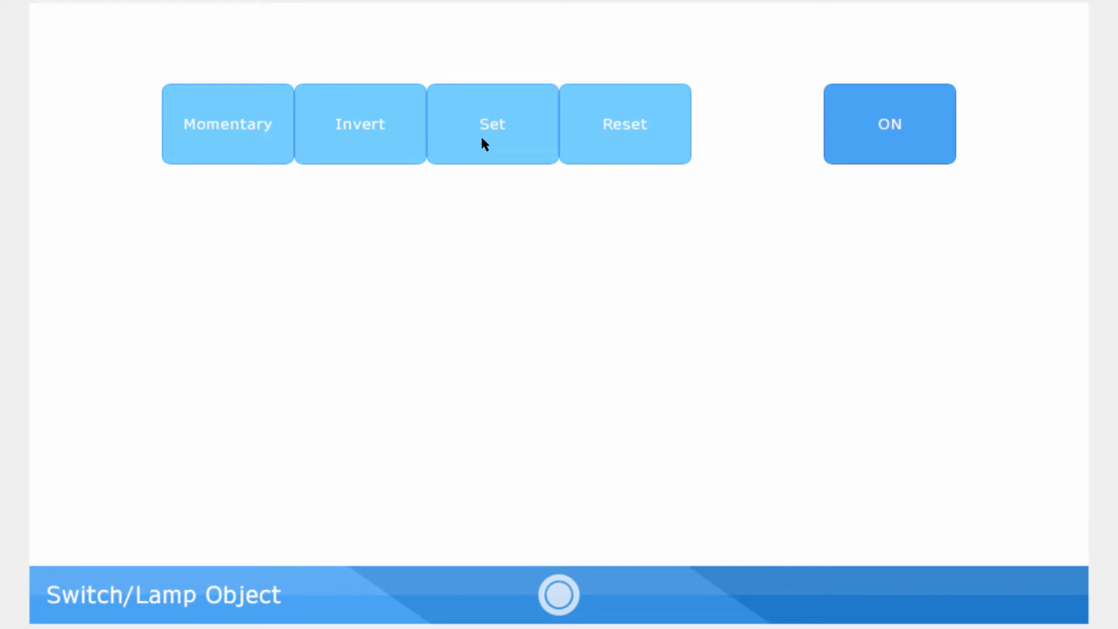
{"action": "left_click", "coordinate": [482, 139]}
{"action": "left_click", "coordinate": [483, 144]}
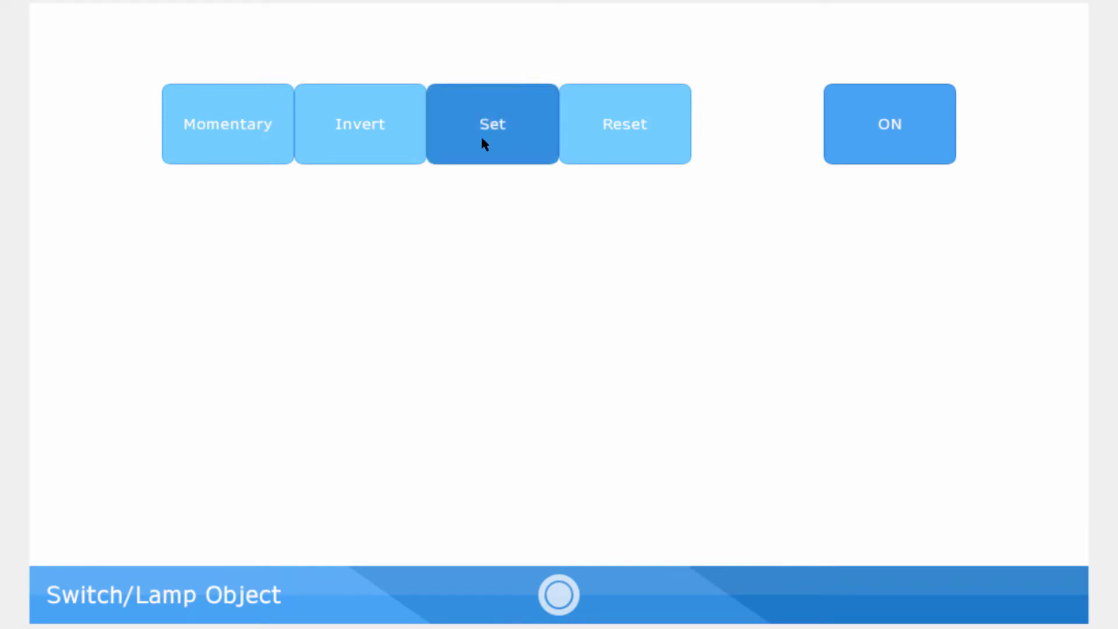
{"action": "left_click", "coordinate": [608, 139]}
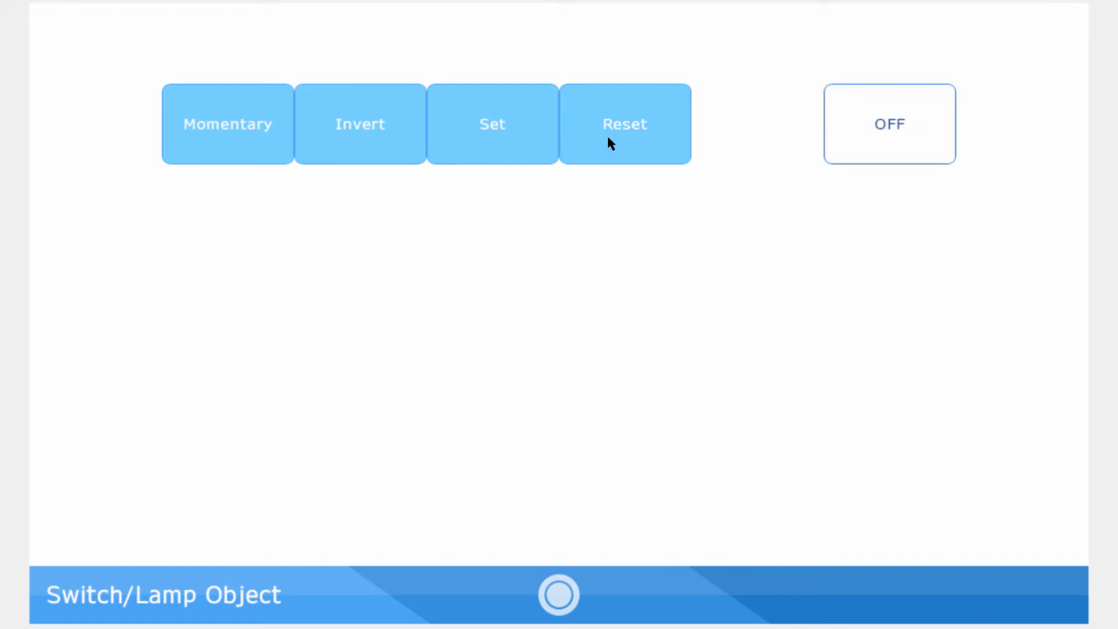
{"action": "left_click", "coordinate": [607, 138]}
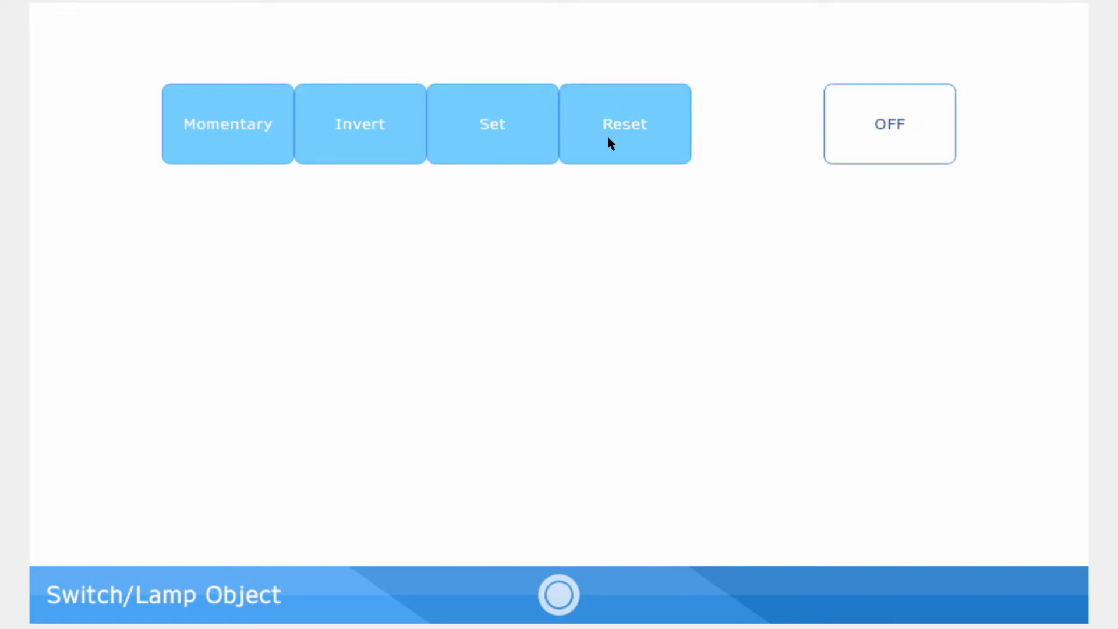